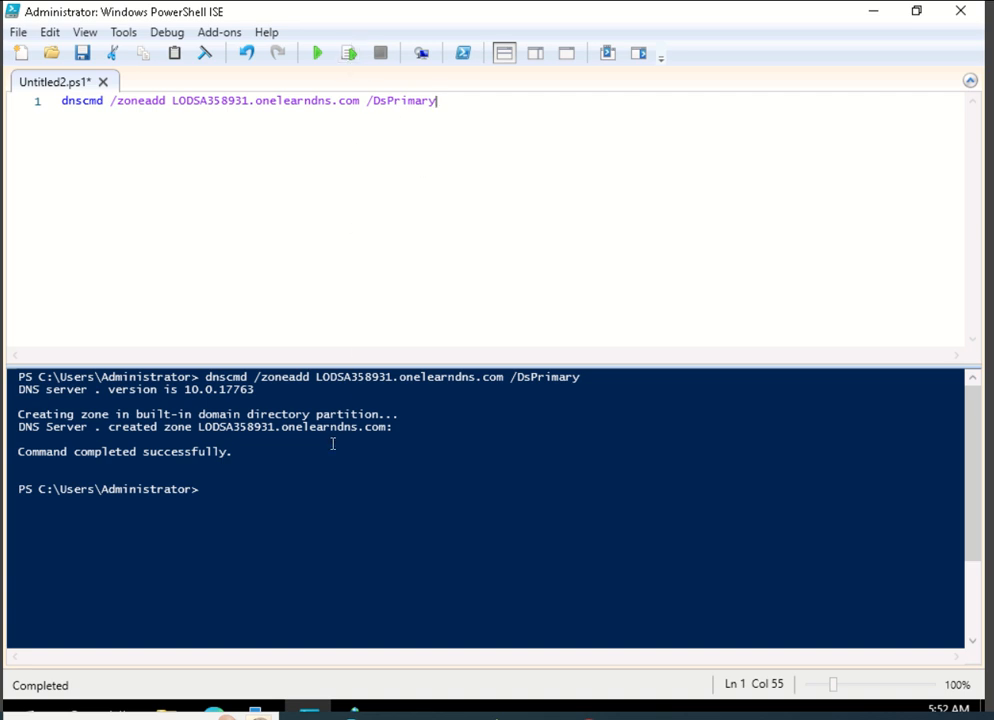
Review the dnscmd command that adds the LODSA358931.onelearndns.com zone, highlighting the domain name, and its console output.
click(405, 400)
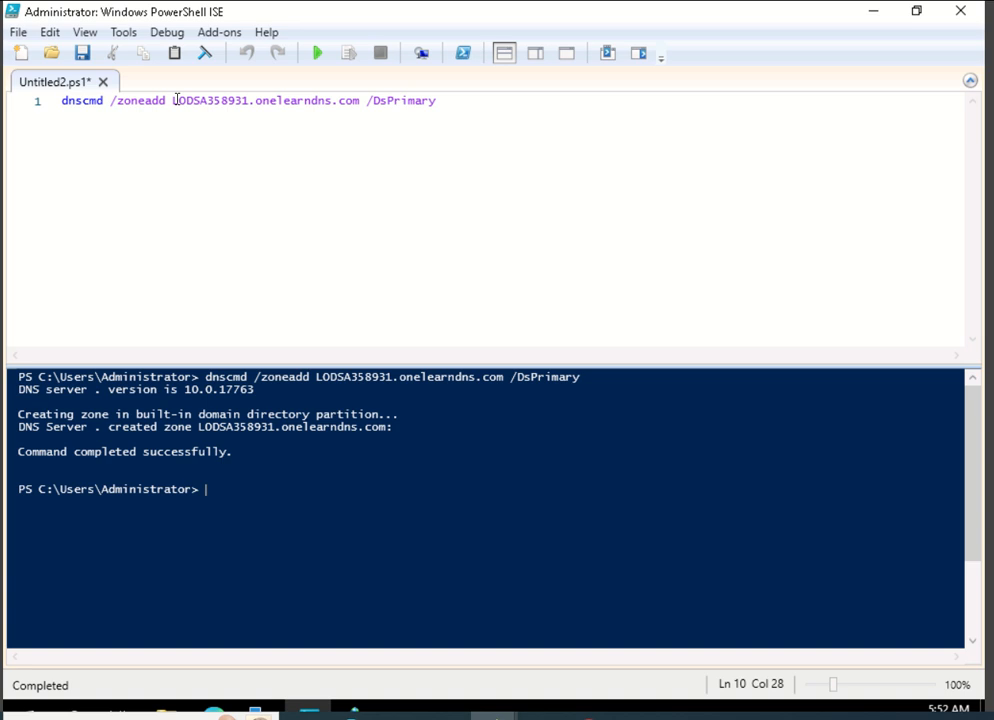
drag(175, 100, 361, 100)
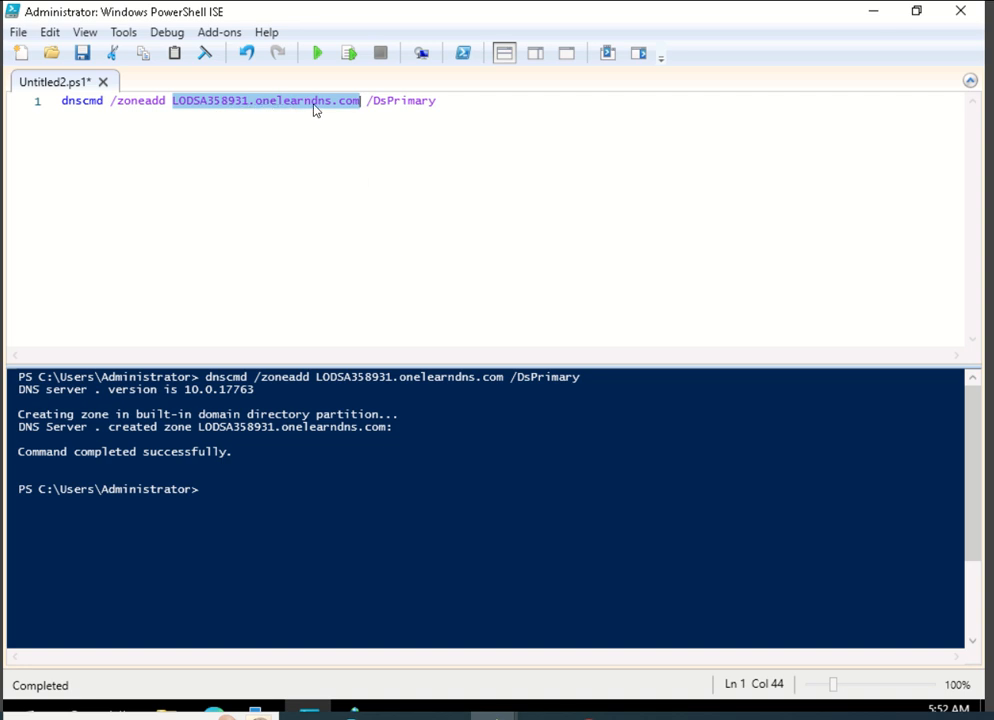
scroll(458, 640, down, 3)
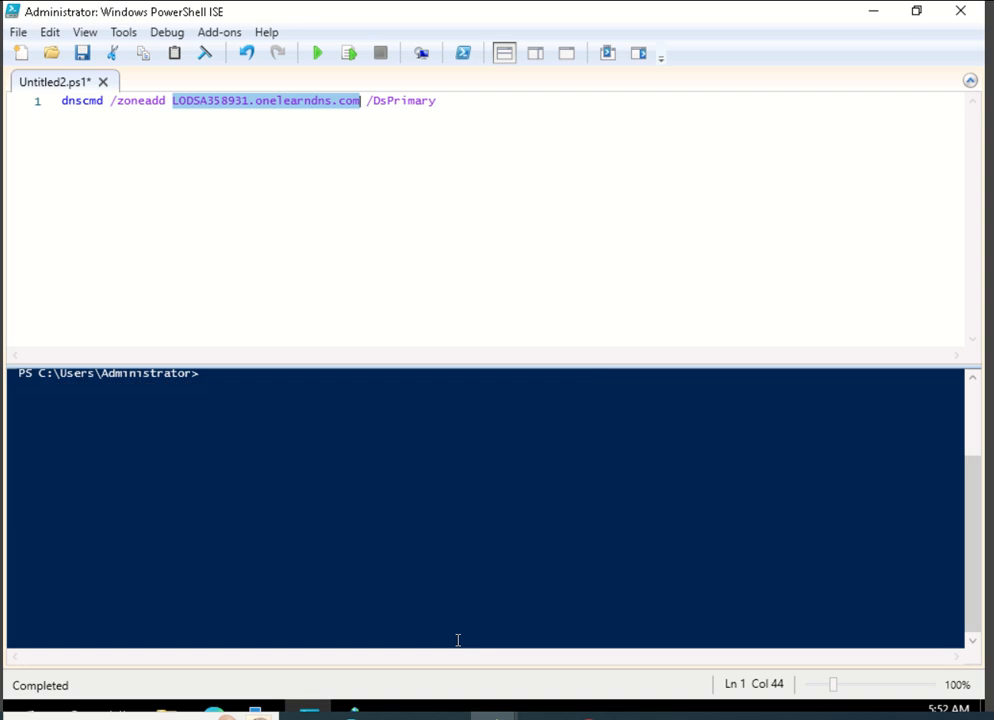
scroll(452, 600, up, 3)
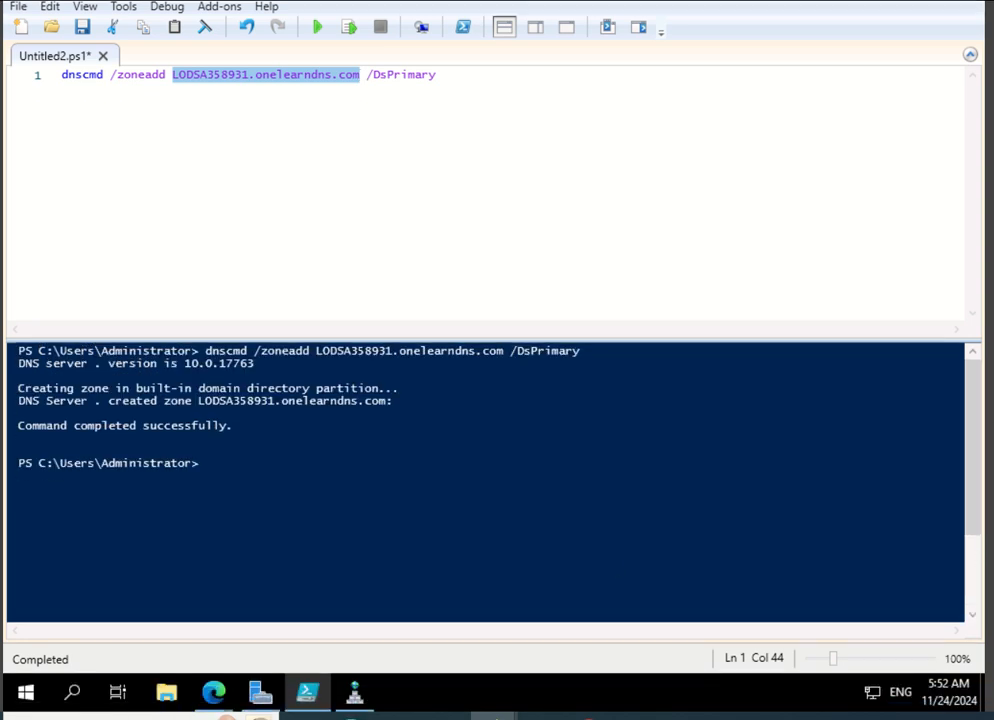
Look up the LODSA358931.onelearndns.com forward lookup zone in DNS Manager and the LON-DC1 server options in Server Manager.
click(354, 692)
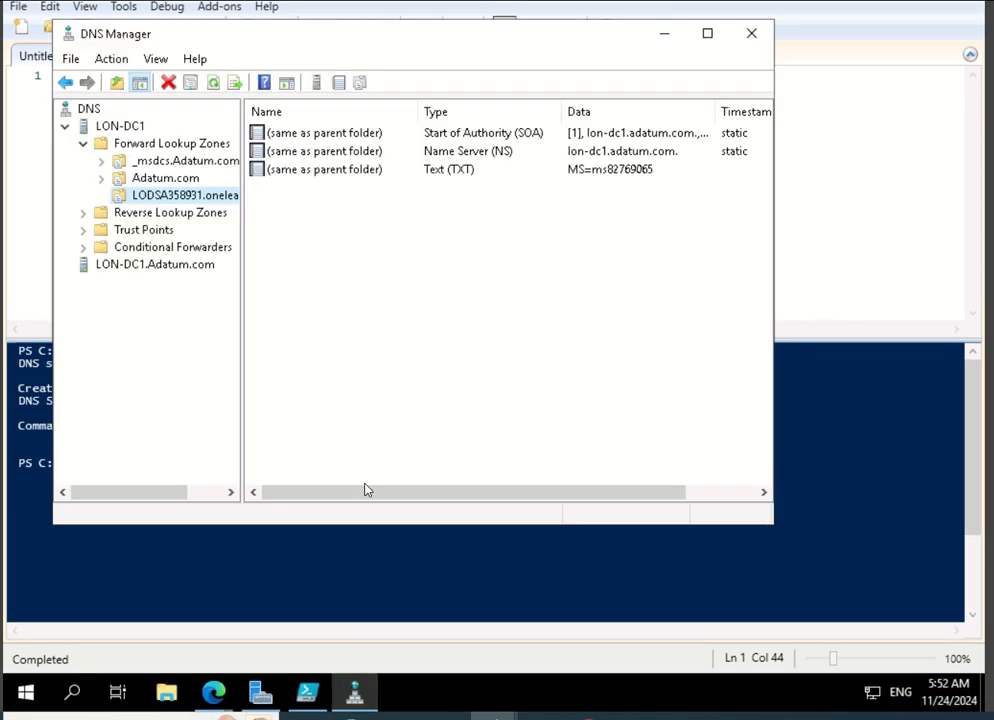
click(260, 692)
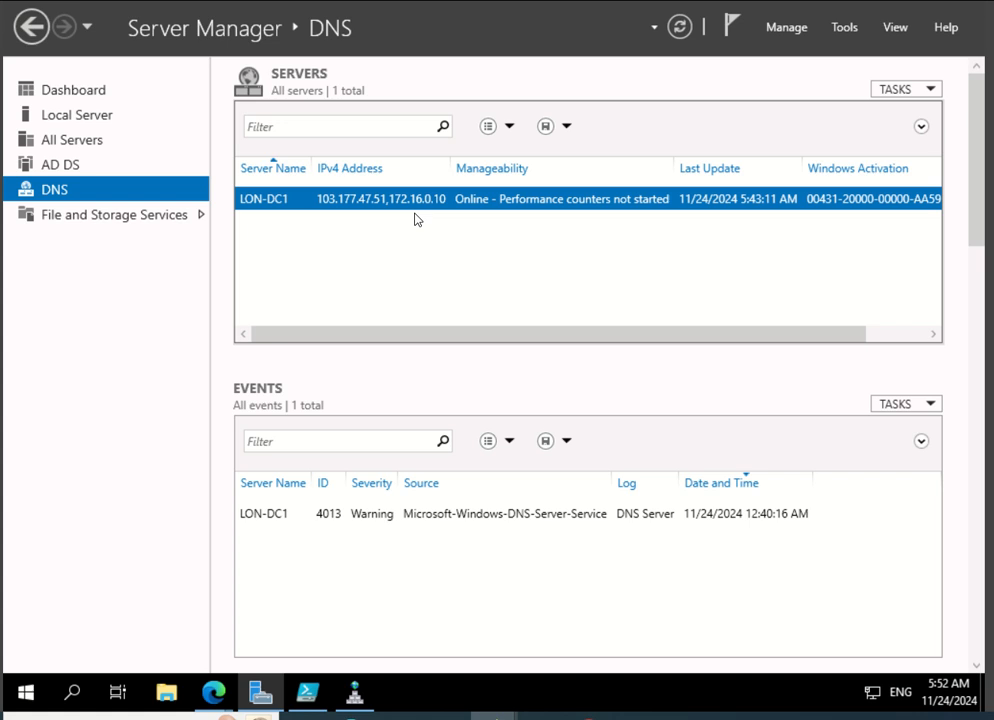
right_click(285, 193)
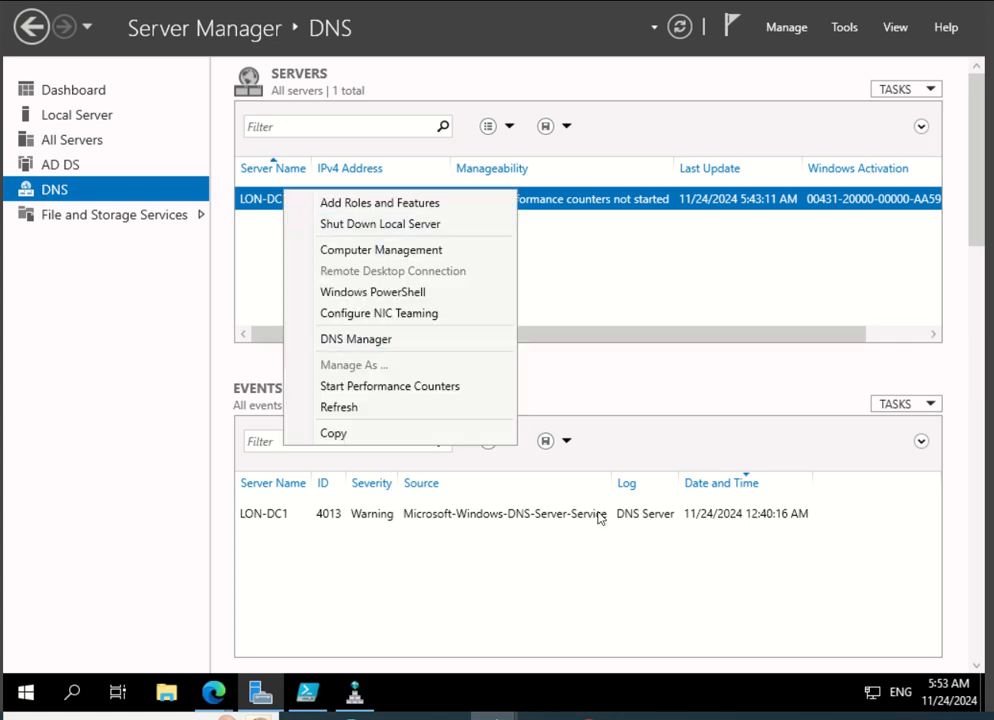
click(354, 692)
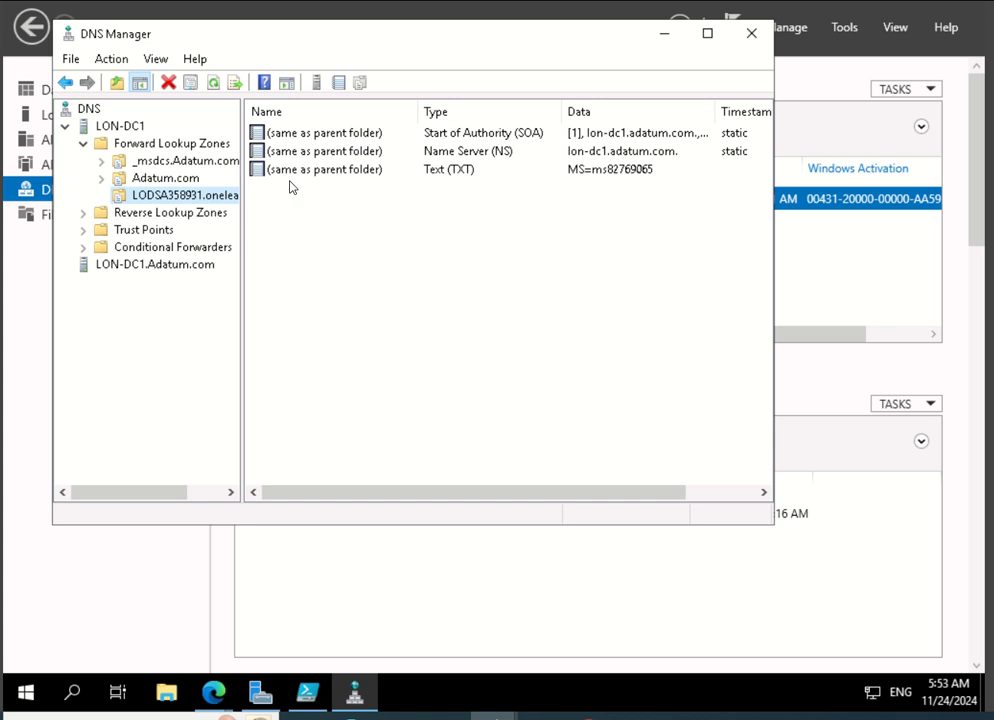
click(166, 196)
click(664, 33)
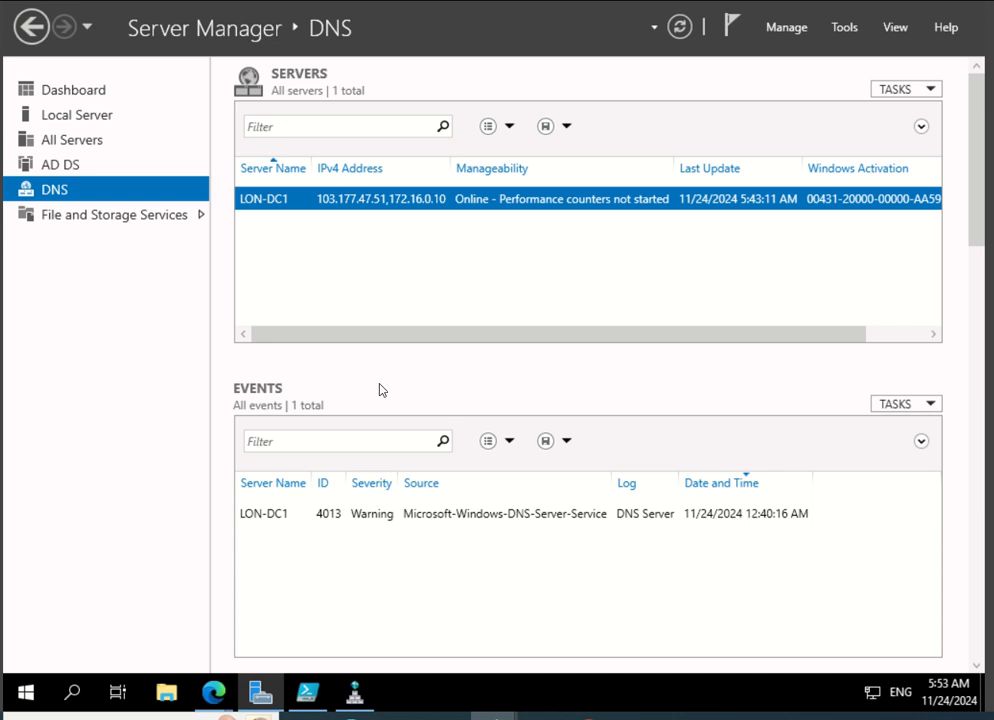
Switch to the Microsoft 365 admin center in Edge and check where Domains sits in the navigation from the Add domain page.
mouse_move(357, 704)
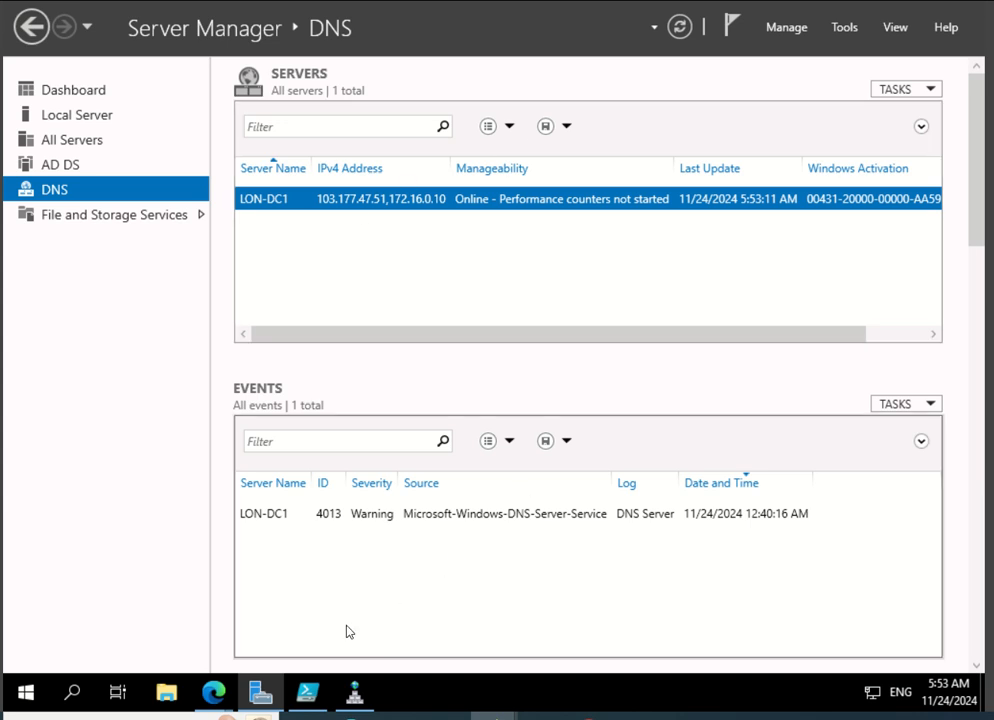
mouse_move(213, 692)
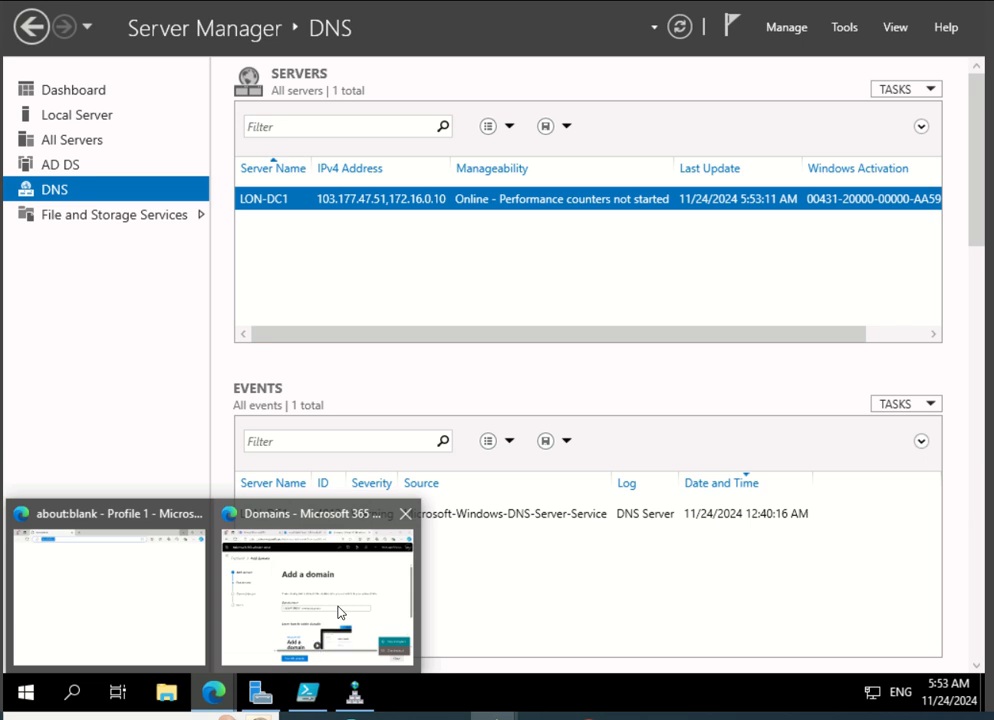
click(281, 599)
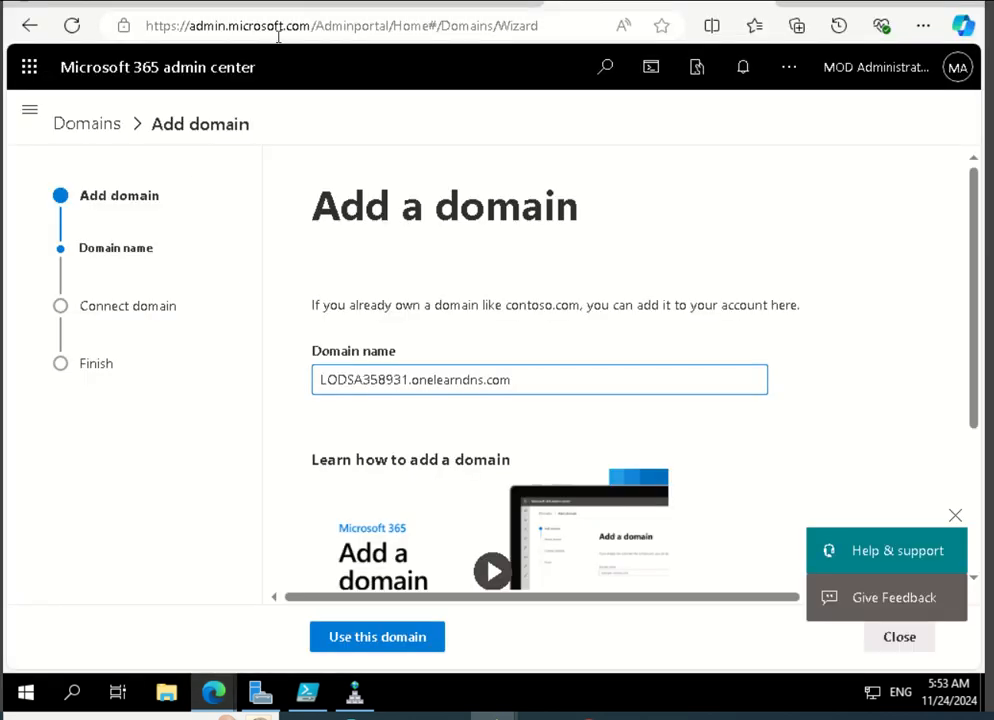
click(33, 112)
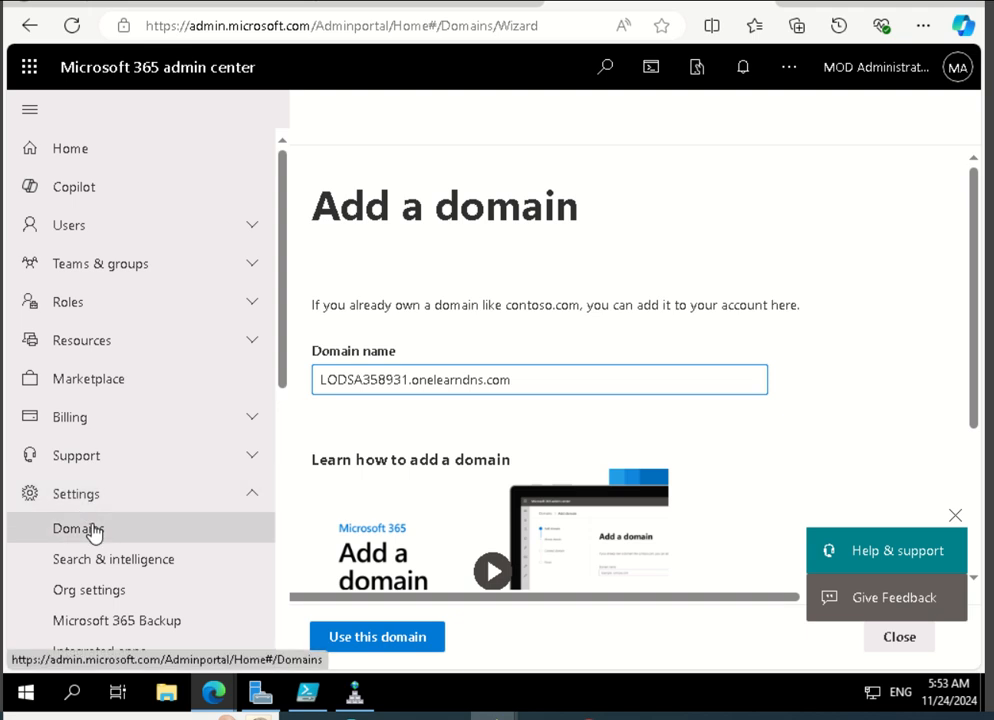
click(700, 235)
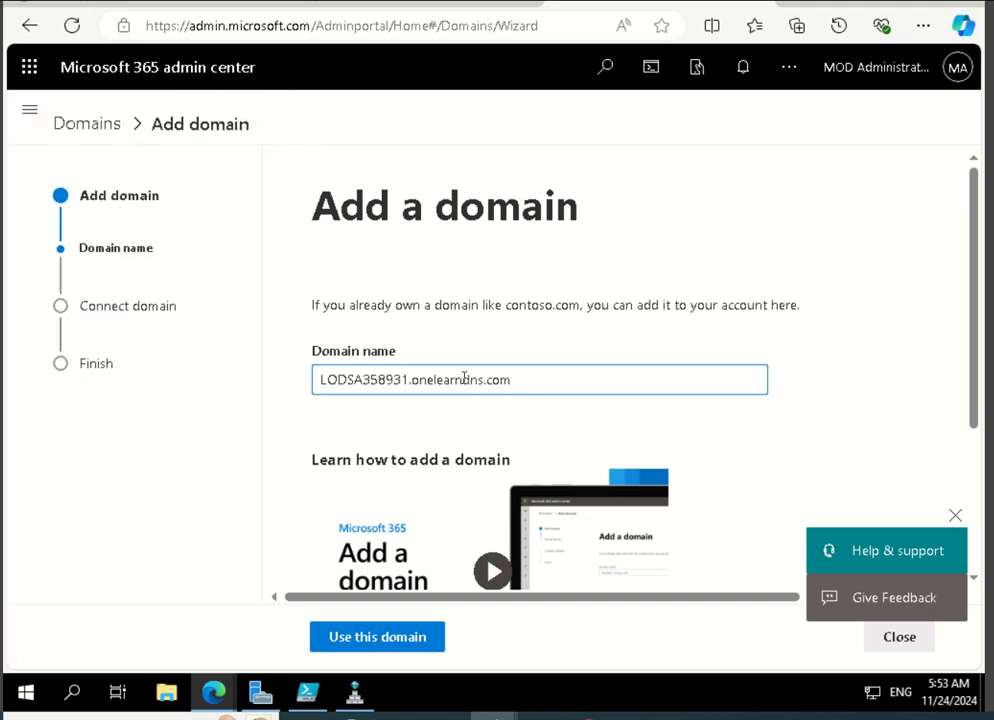
Use the domain LODSA358931.onelearndns.com and choose to connect it by adding your own DNS records.
scroll(940, 420, down, 2)
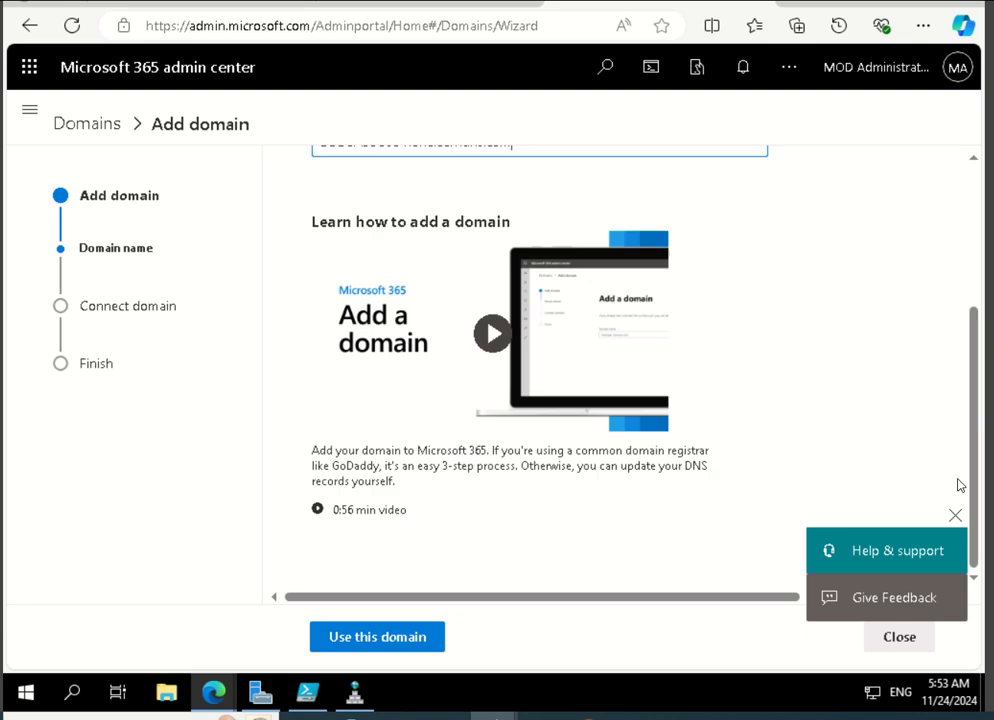
click(384, 632)
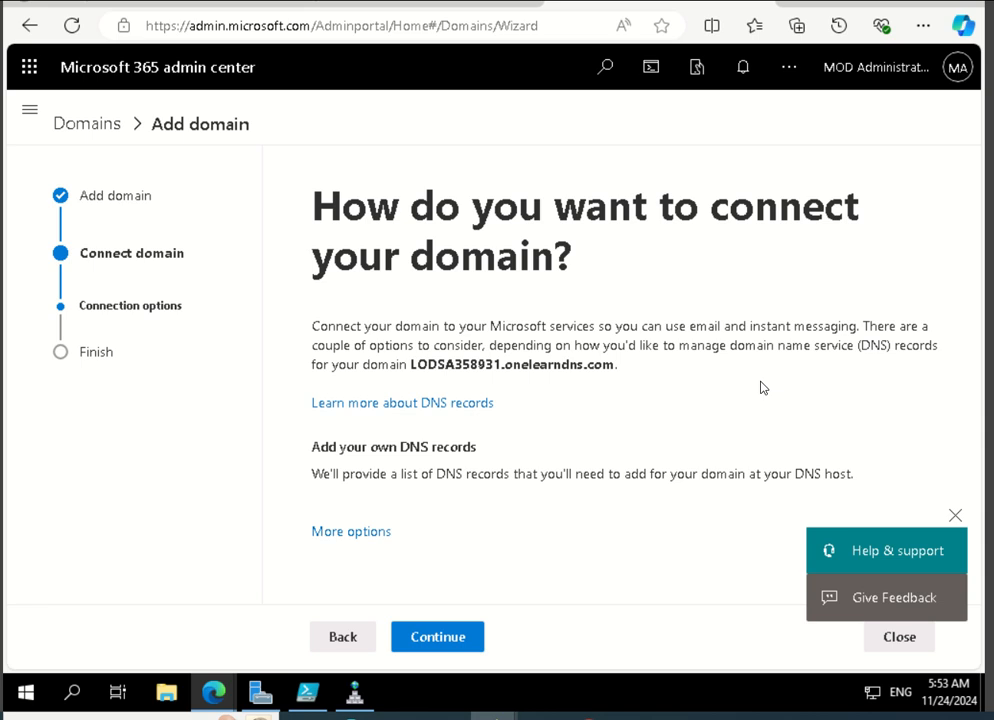
click(362, 532)
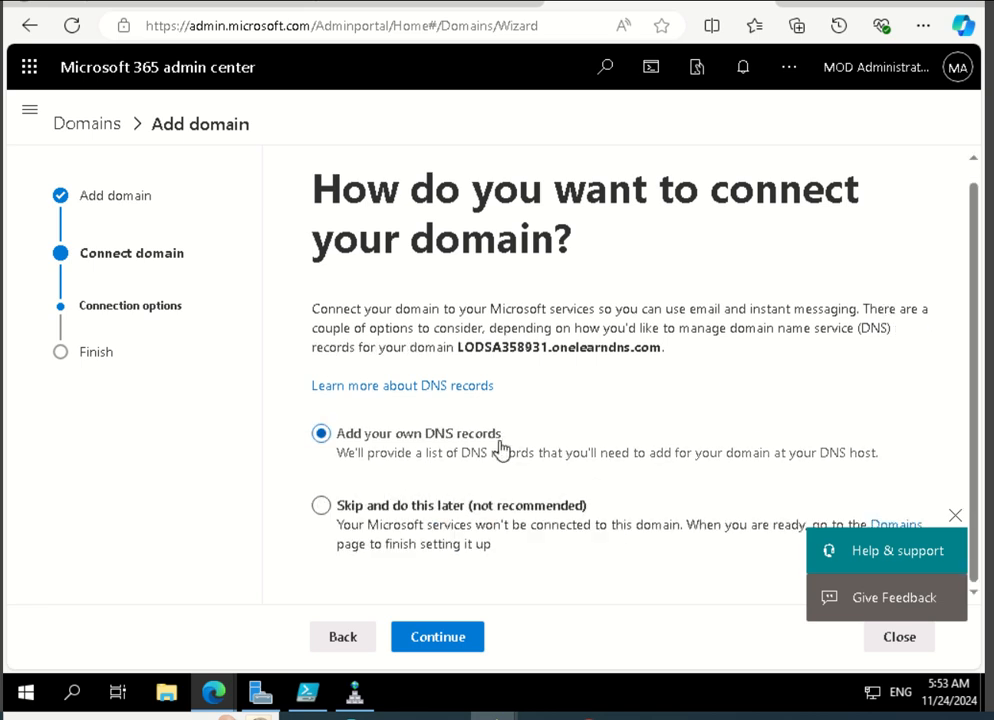
click(465, 645)
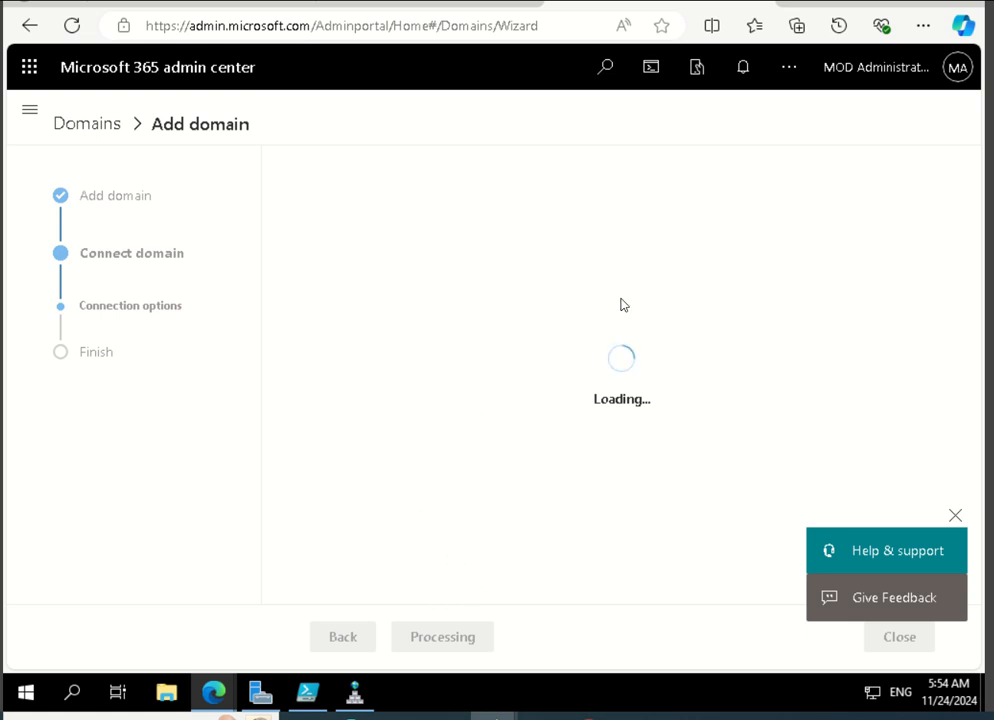
click(355, 700)
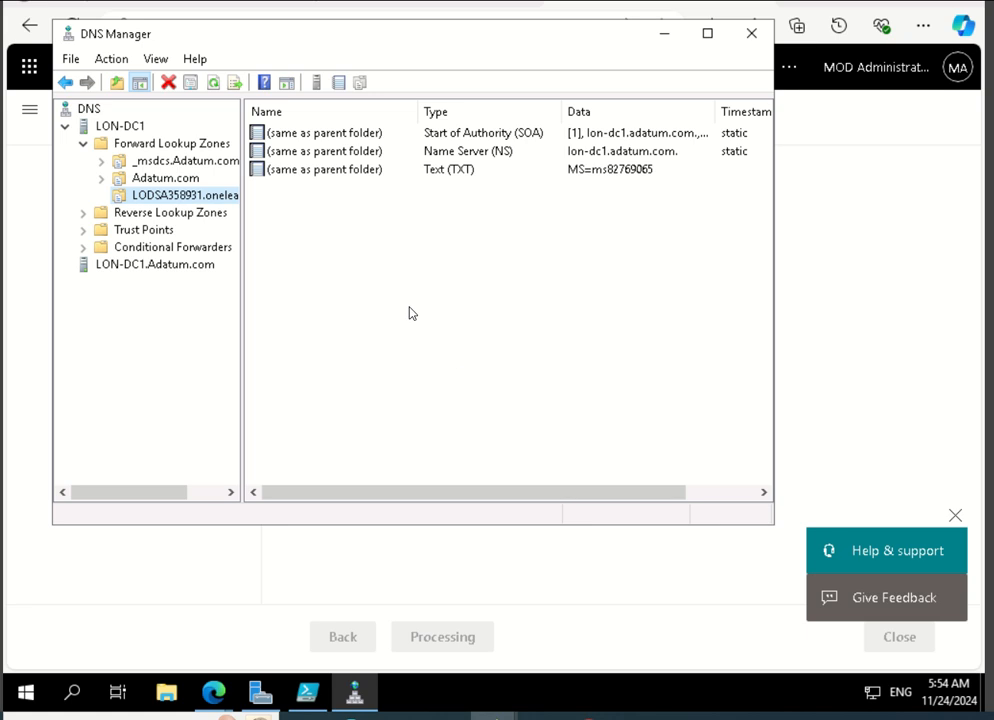
right_click(184, 199)
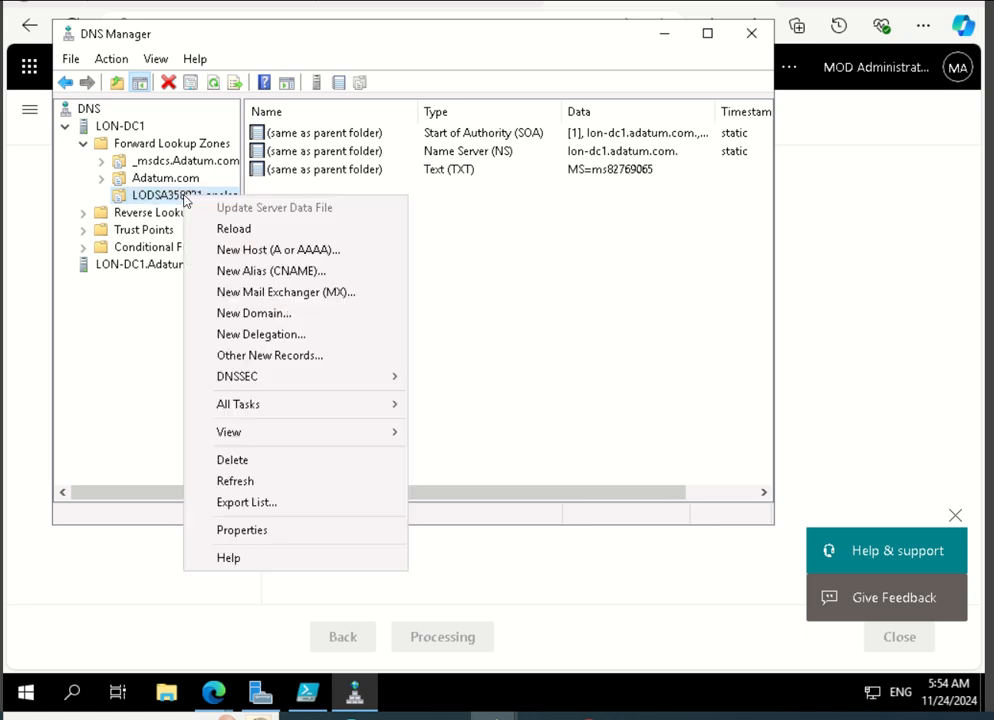
click(256, 358)
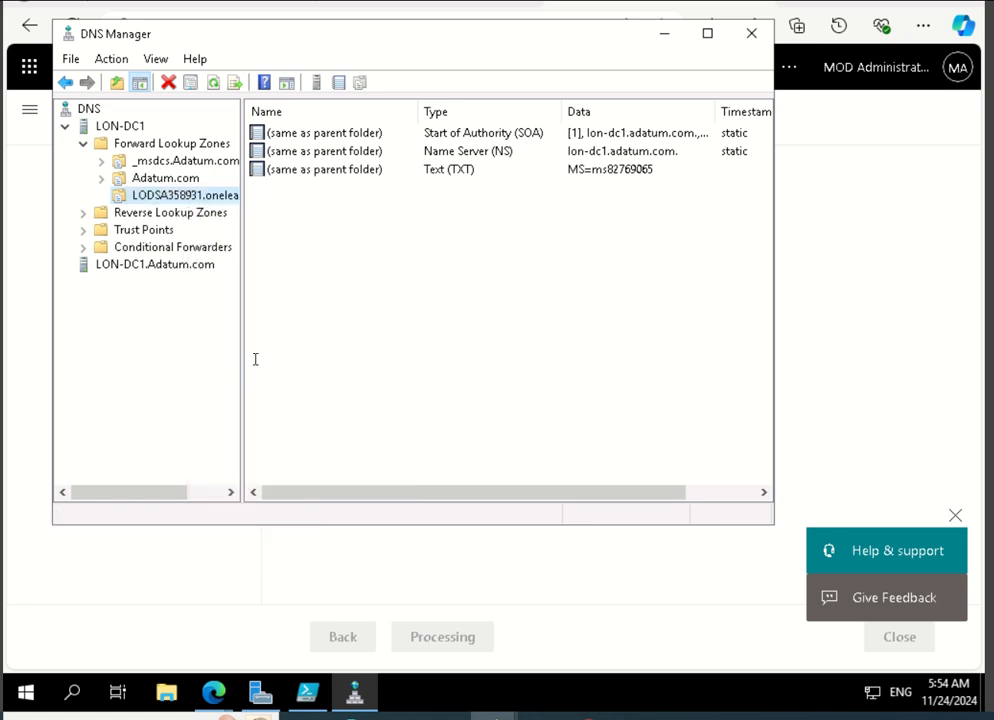
scroll(304, 213, down, 10)
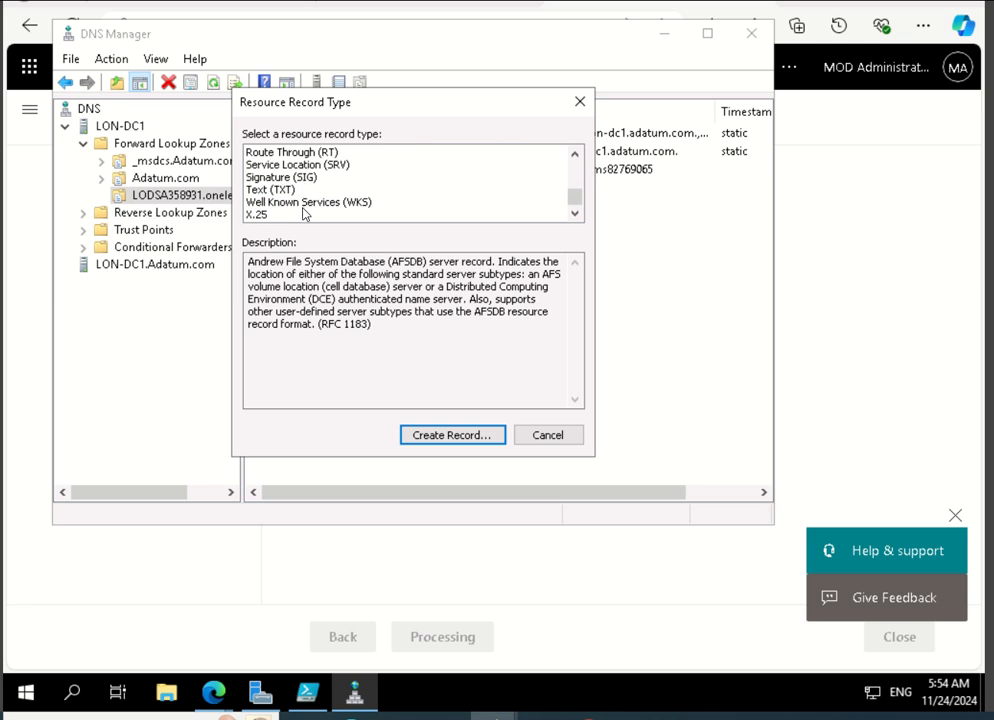
click(302, 189)
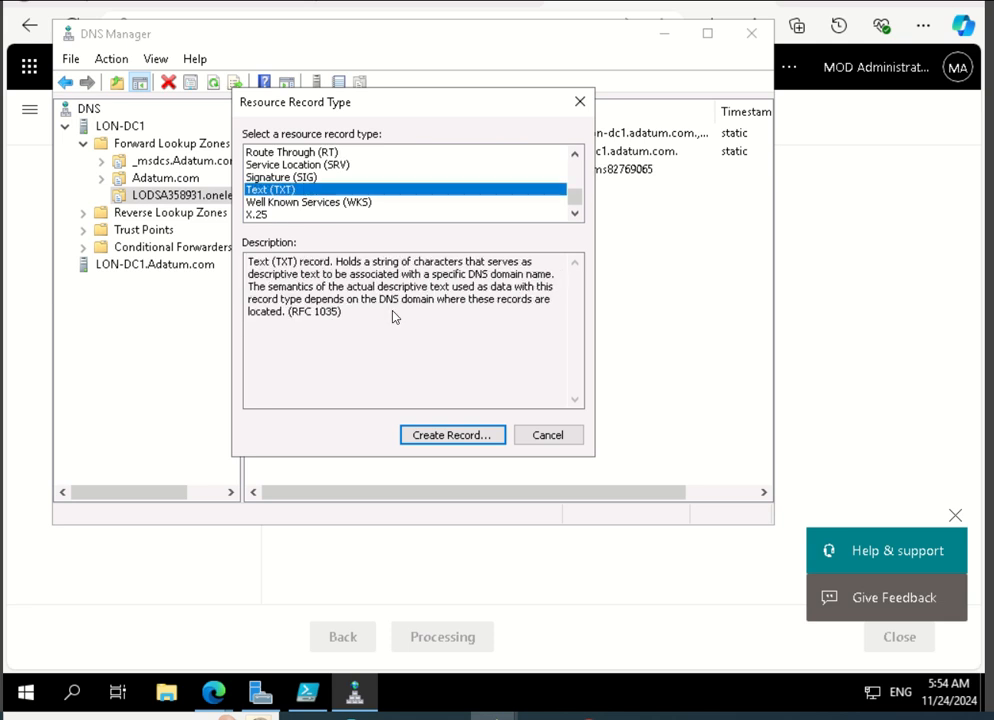
click(455, 435)
click(262, 249)
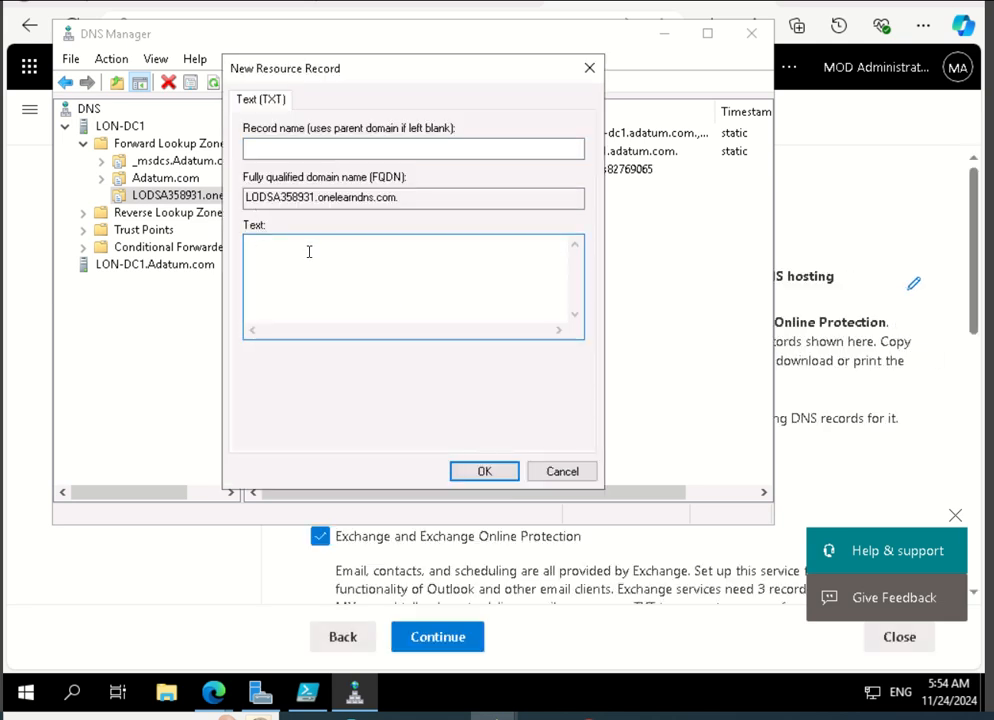
right_click(309, 252)
click(370, 339)
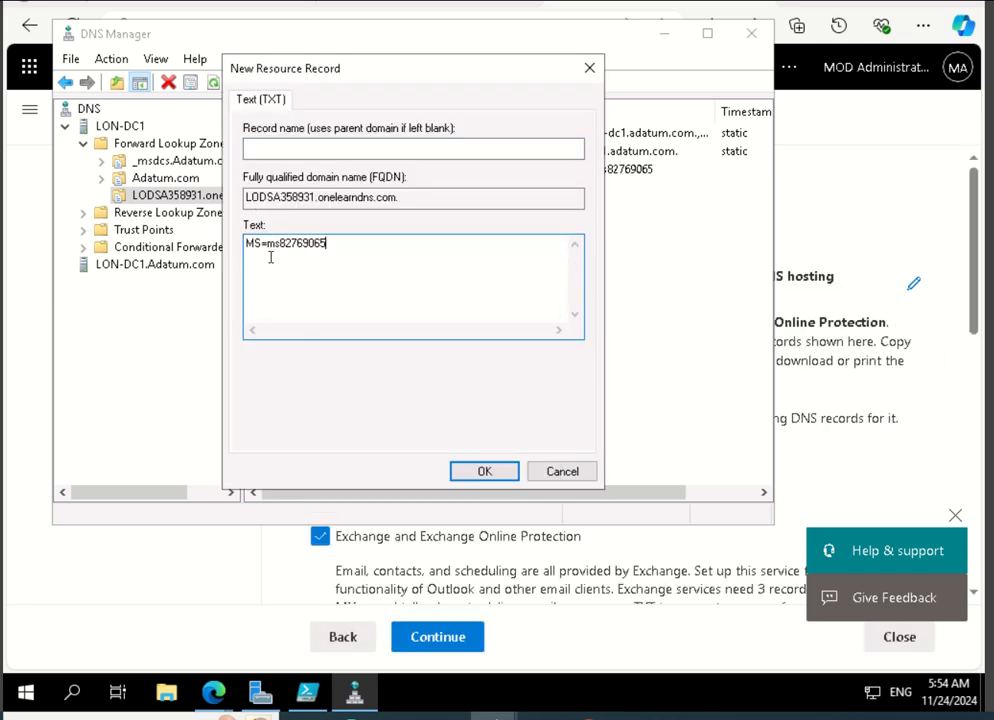
click(555, 473)
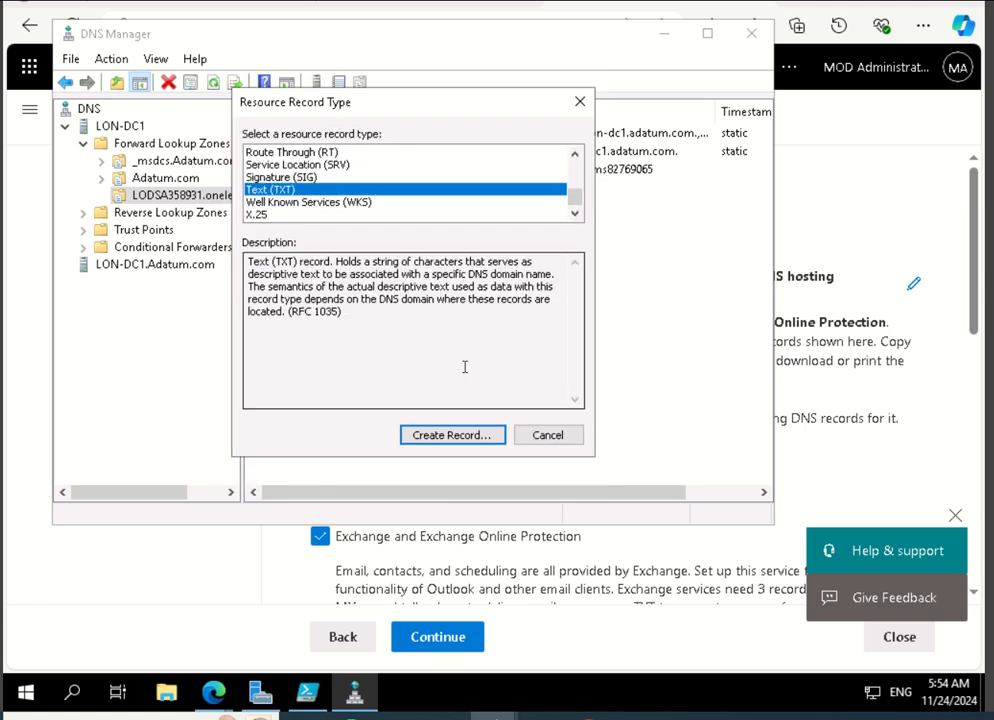
click(548, 436)
Return from DNS Manager to the wizard's Add DNS records page and expand the TXT Records section under Exchange.
click(380, 172)
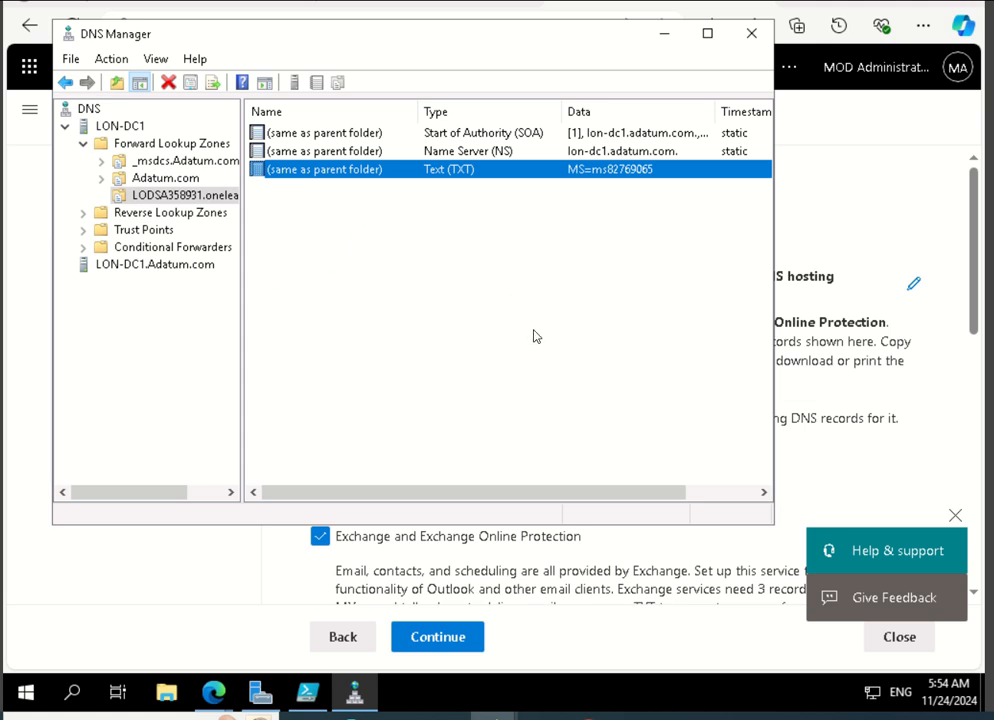
click(662, 35)
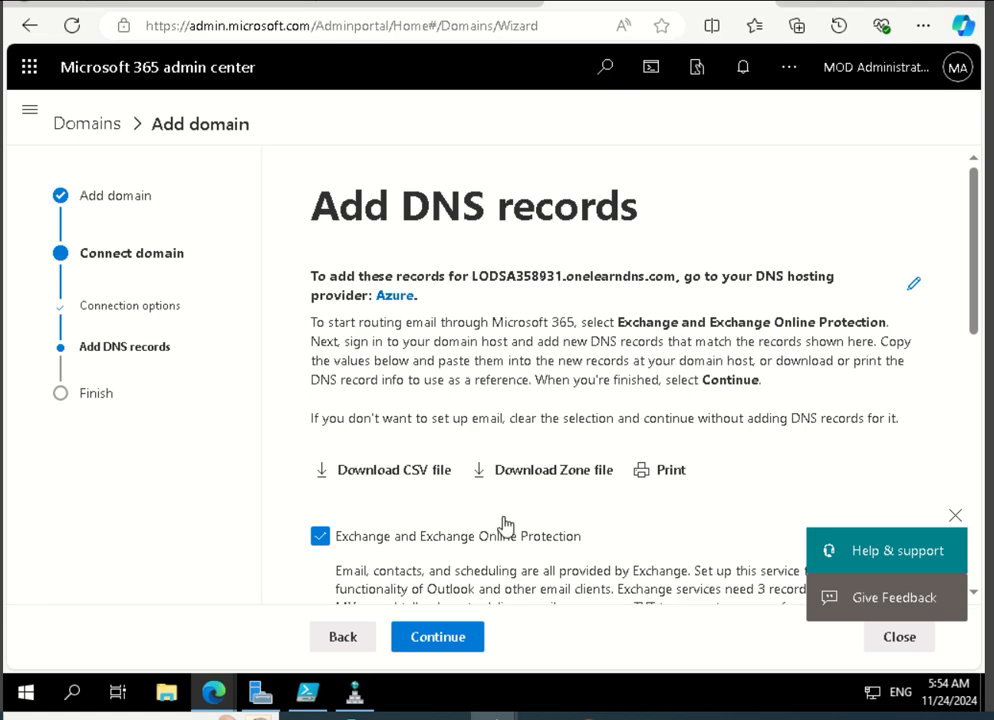
scroll(533, 537, down, 10)
scroll(533, 537, up, 9)
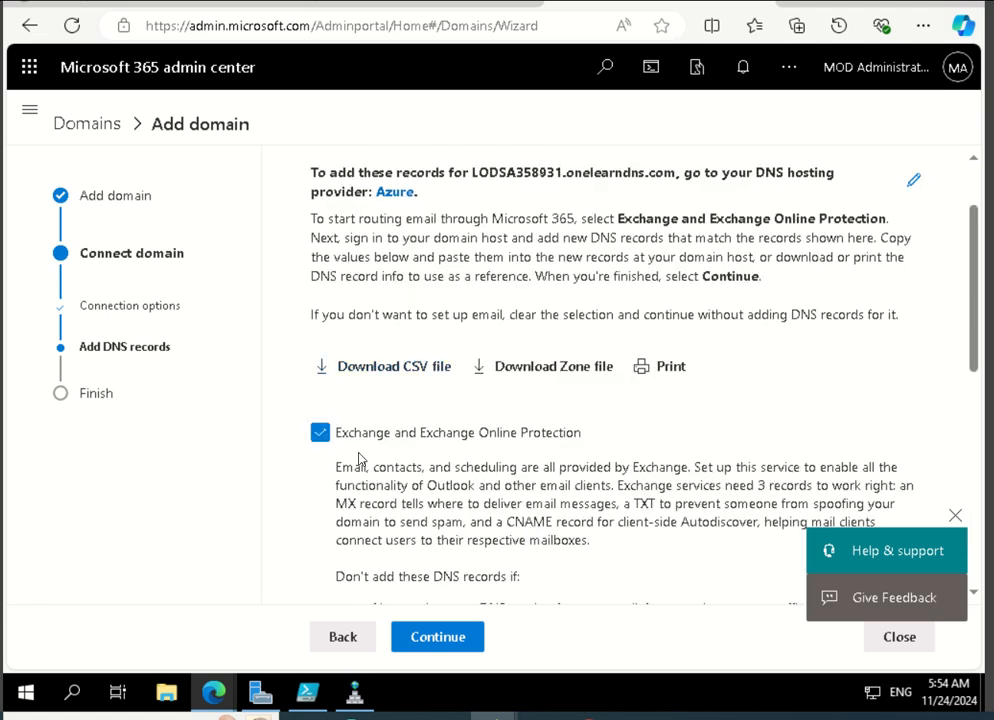
drag(978, 259, 990, 480)
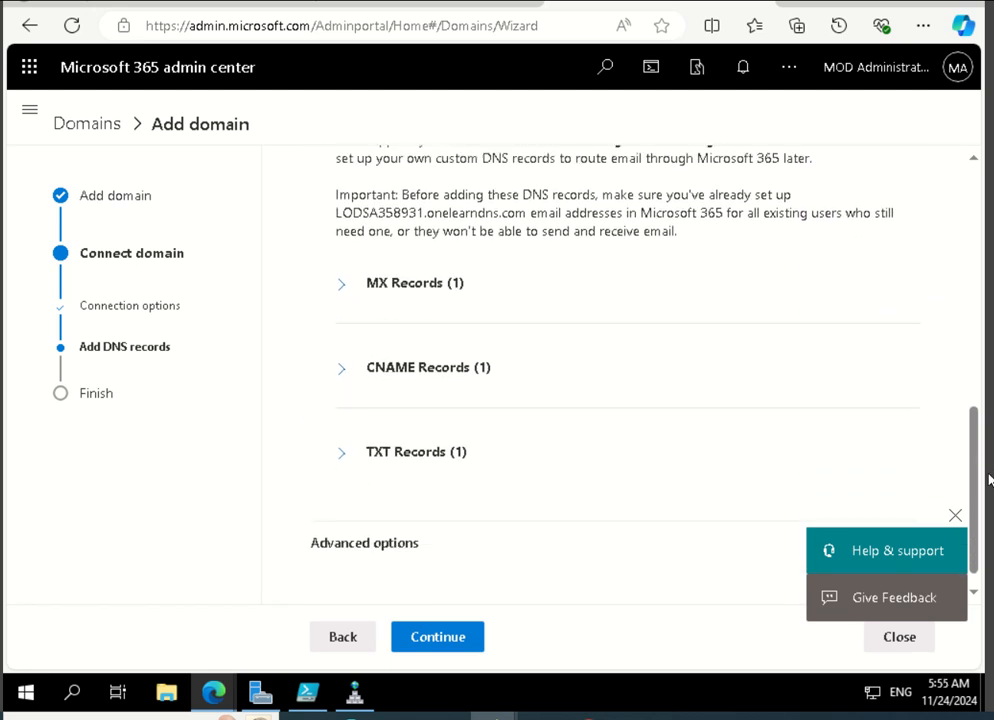
click(357, 460)
scroll(486, 470, down, 2)
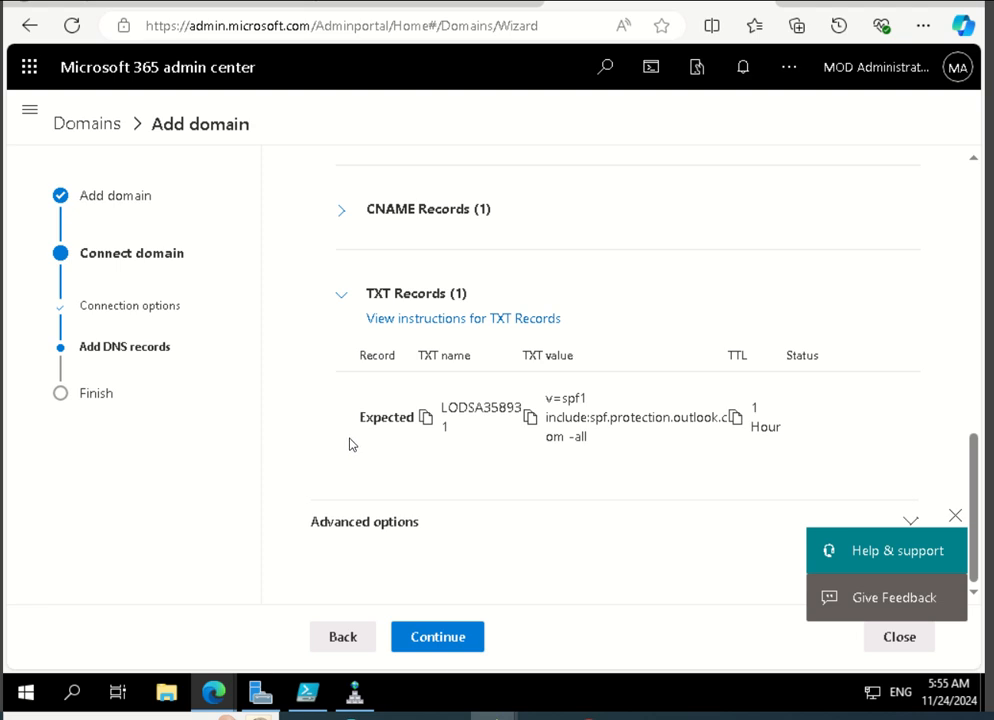
Compare the expected TXT value on the Add DNS records page with the zone's records in DNS Manager.
triple_click(582, 412)
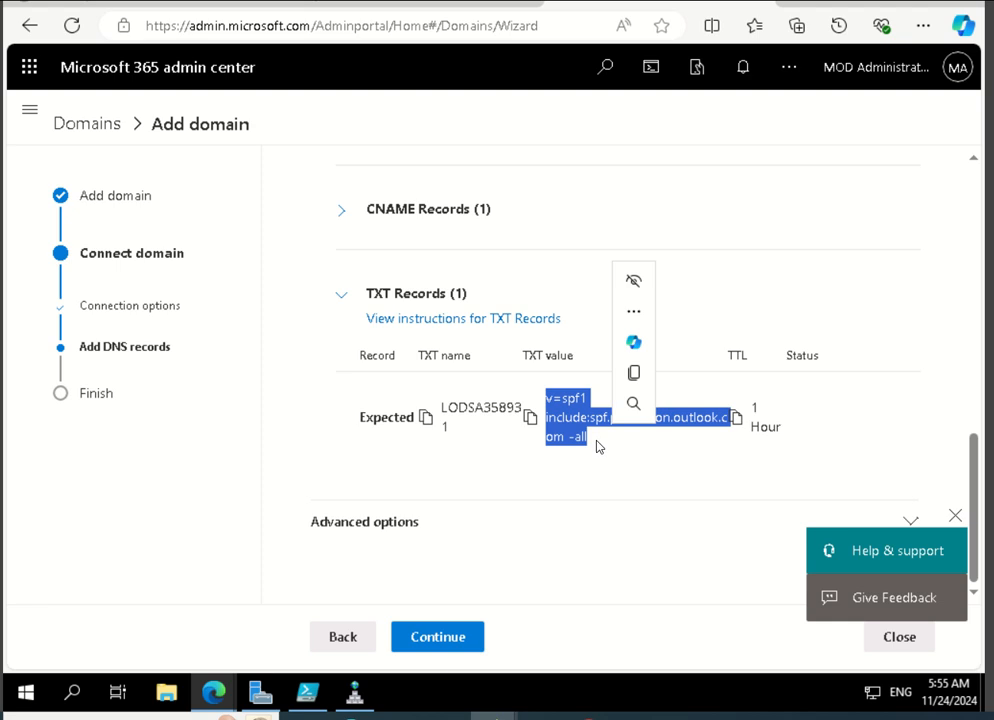
click(554, 438)
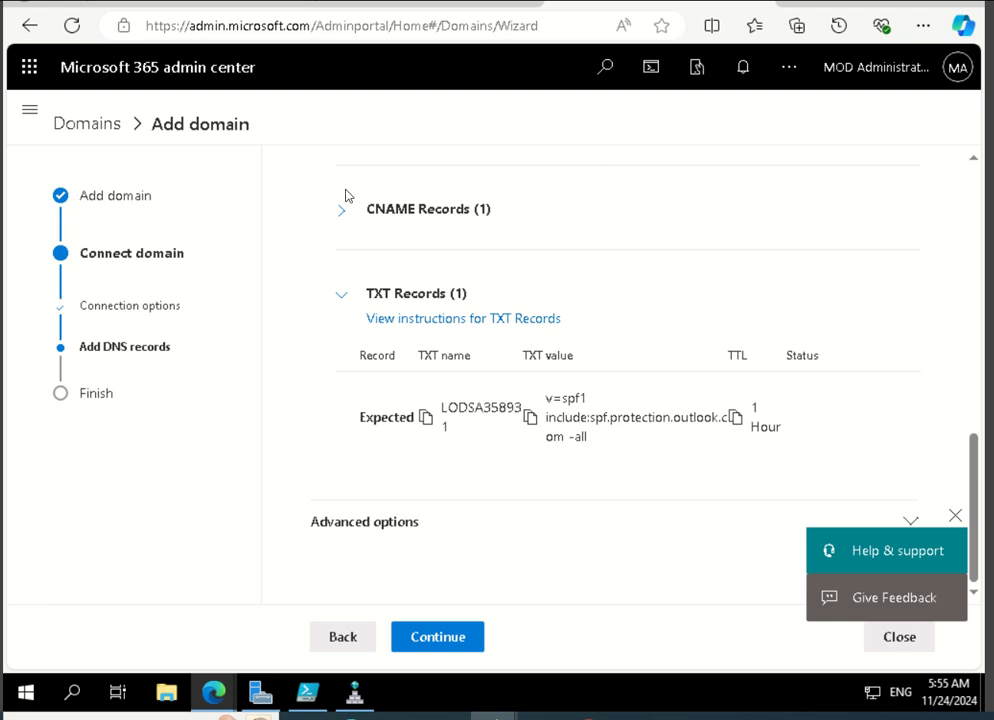
click(371, 700)
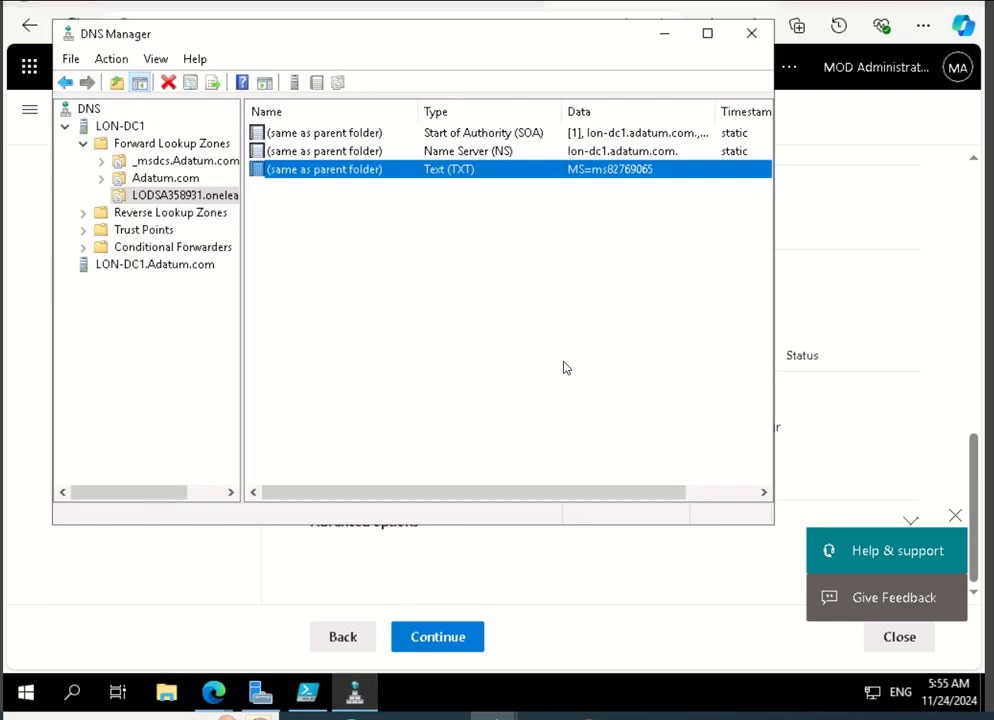
click(570, 581)
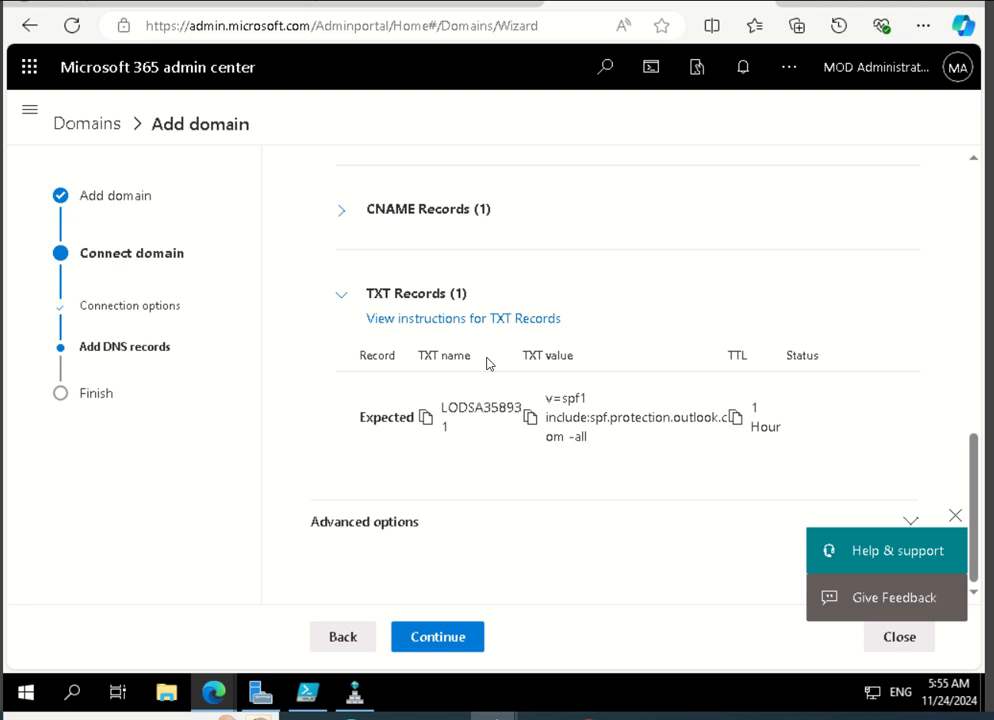
Collapse the TXT Records section and expand the CNAME and MX sections to examine their expected values.
click(341, 298)
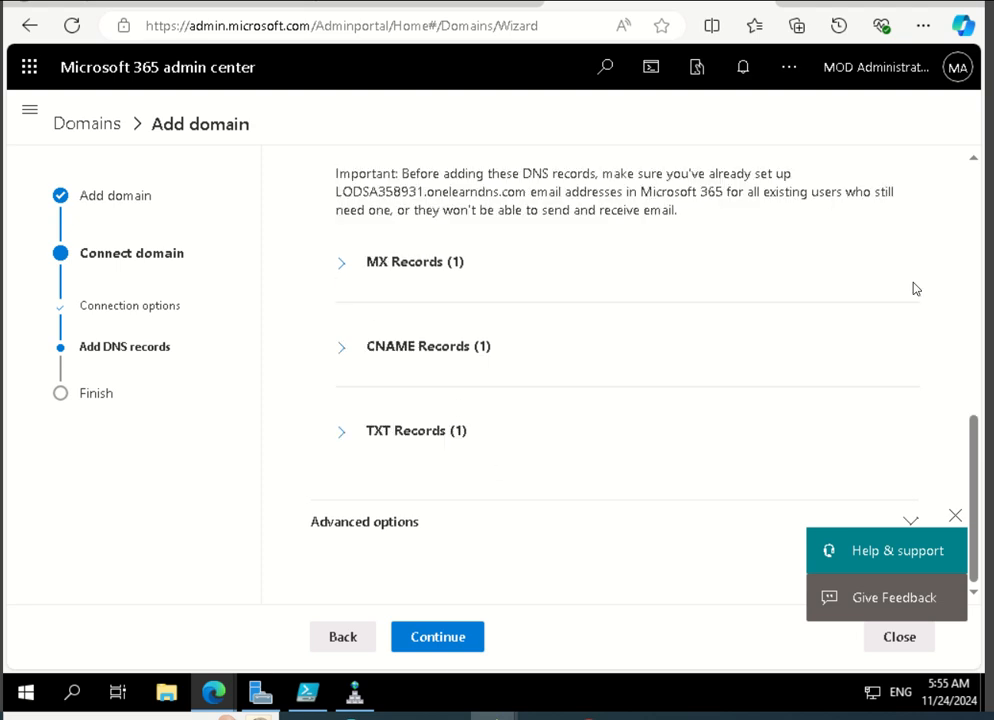
click(356, 352)
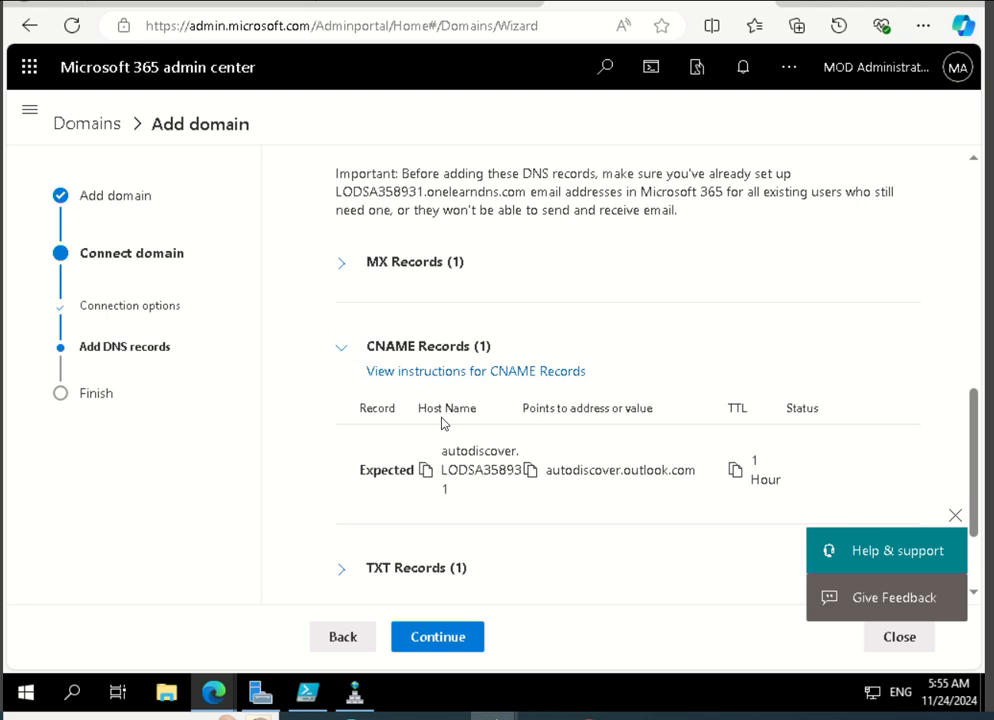
click(343, 264)
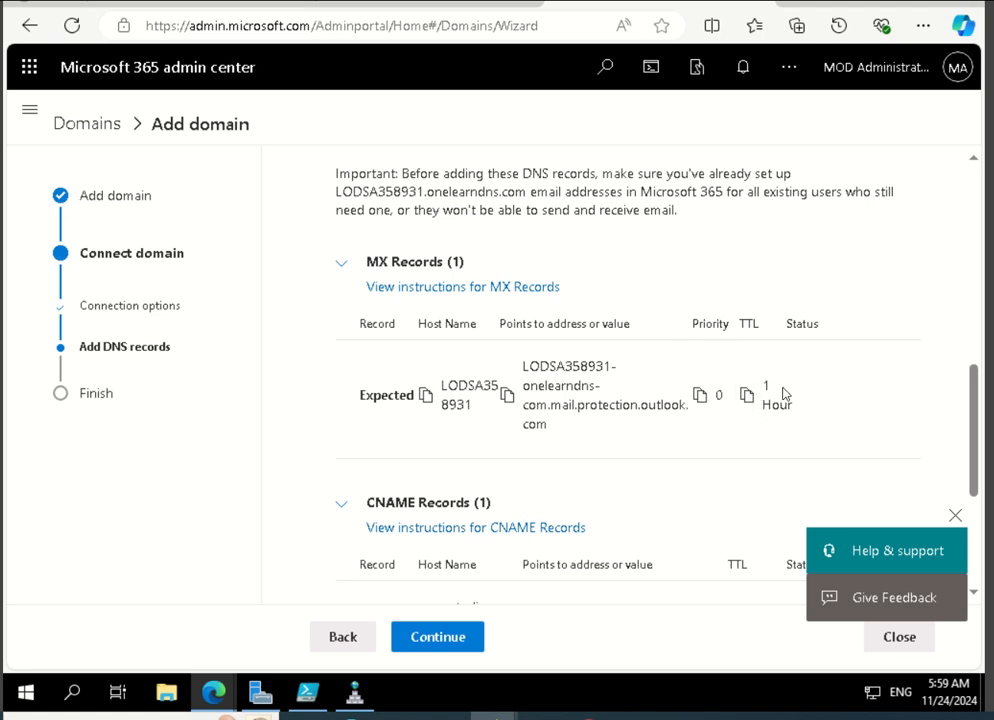
click(354, 692)
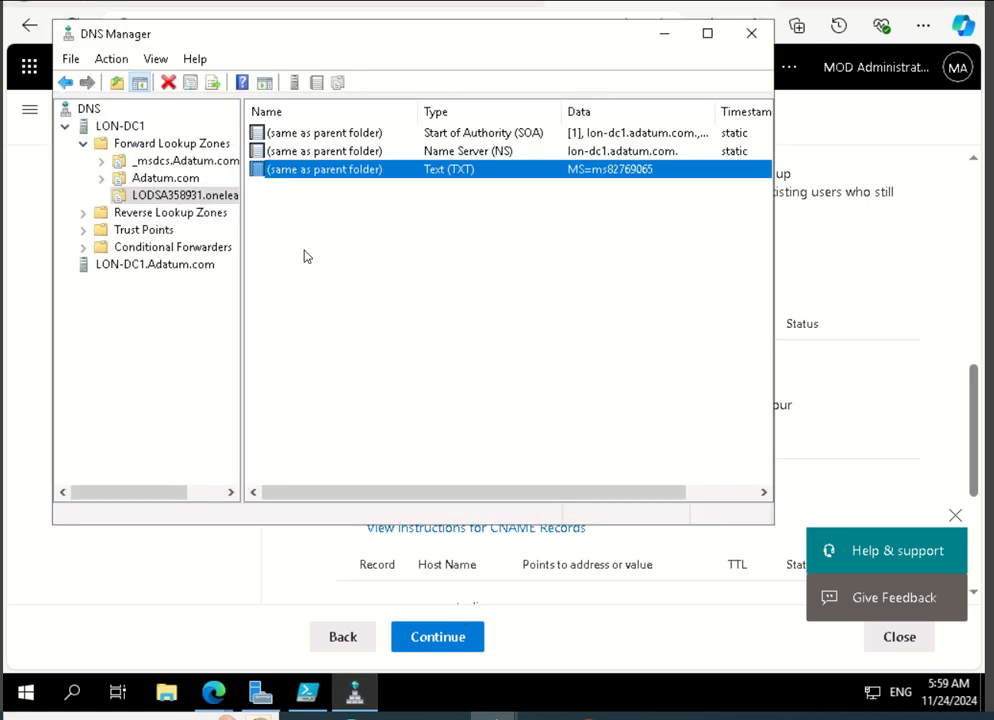
right_click(219, 199)
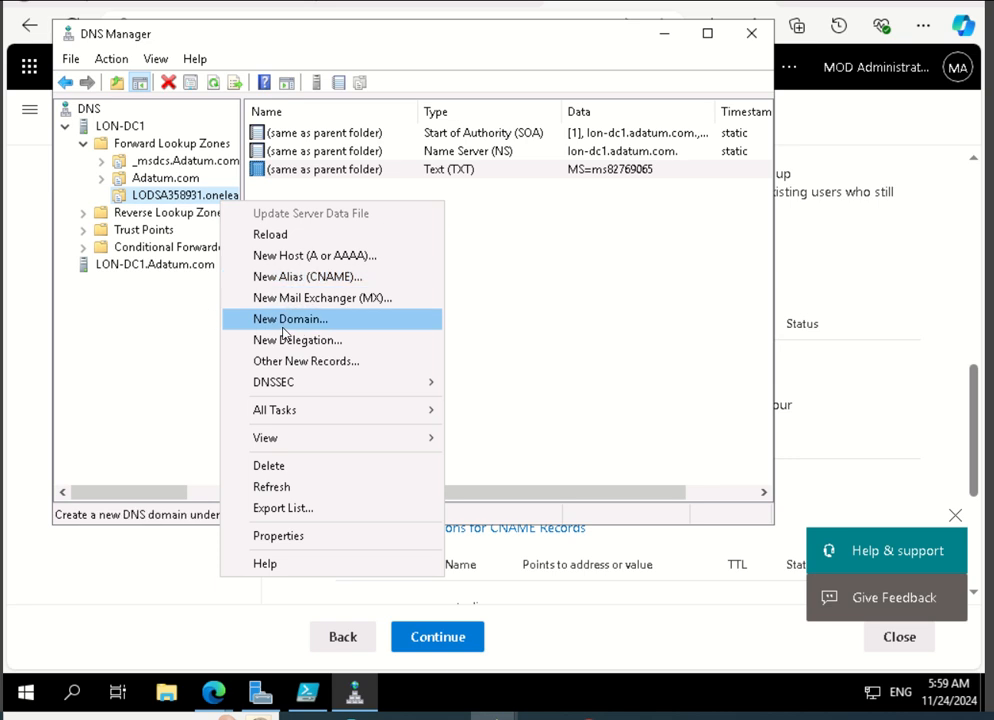
click(268, 297)
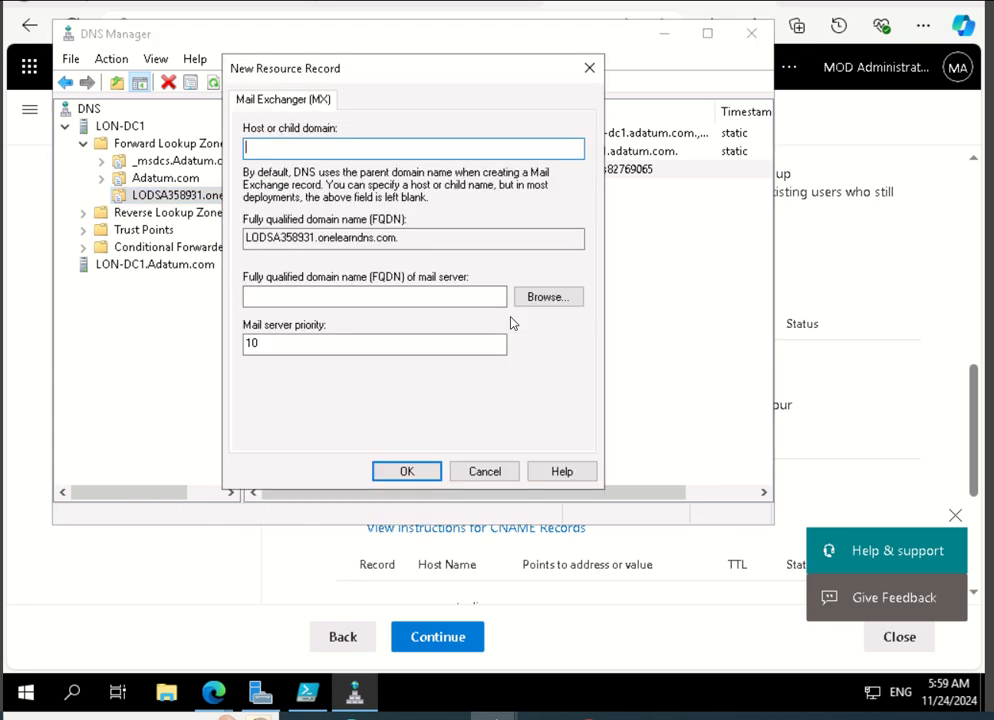
right_click(346, 145)
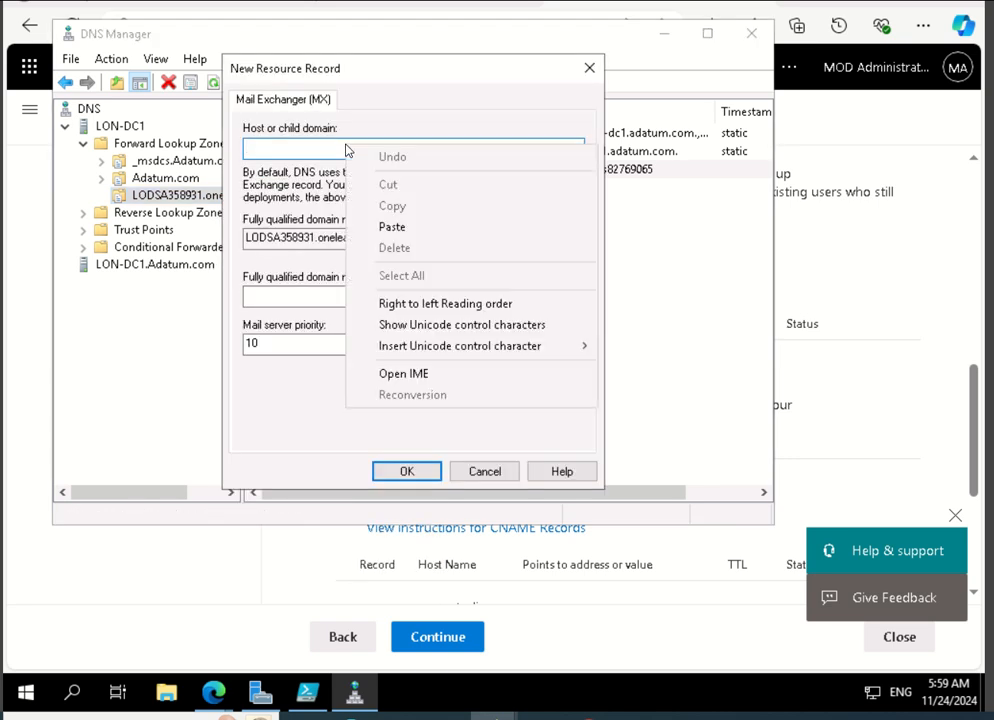
click(388, 227)
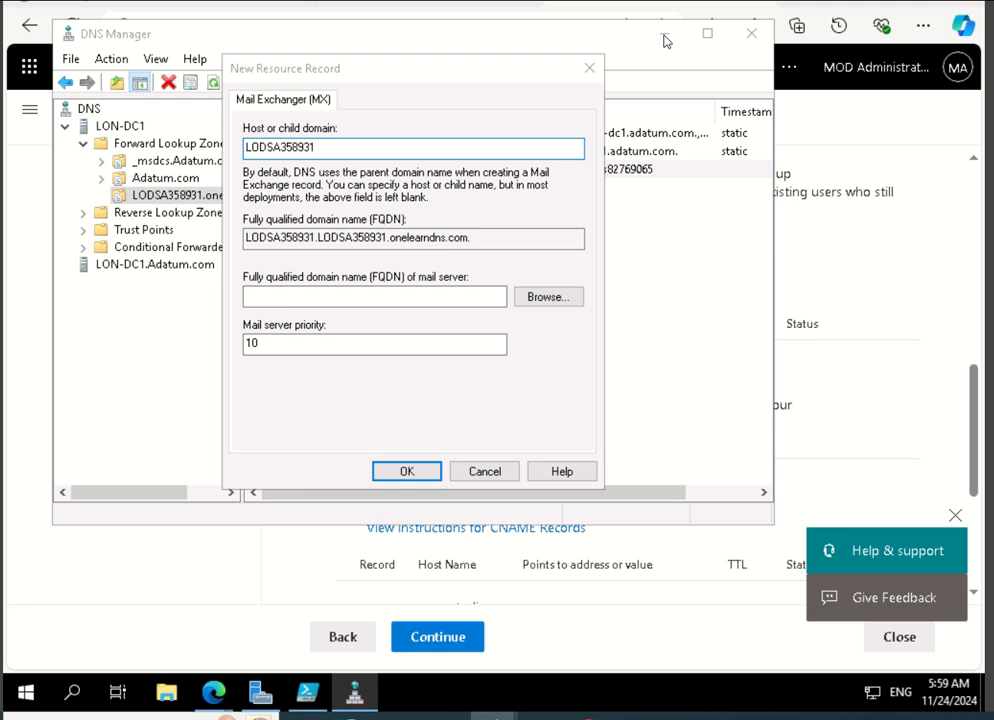
click(478, 471)
mouse_move(593, 40)
mouse_down()
mouse_move(578, 138)
mouse_move(622, 137)
mouse_move(777, 86)
mouse_move(603, 53)
mouse_up()
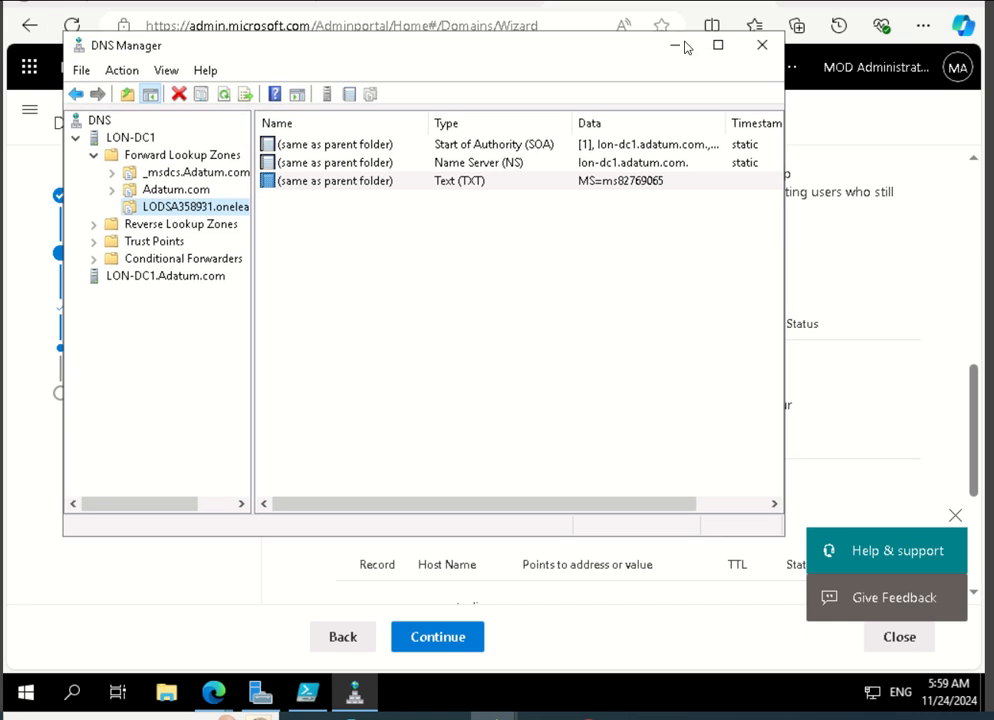
click(675, 46)
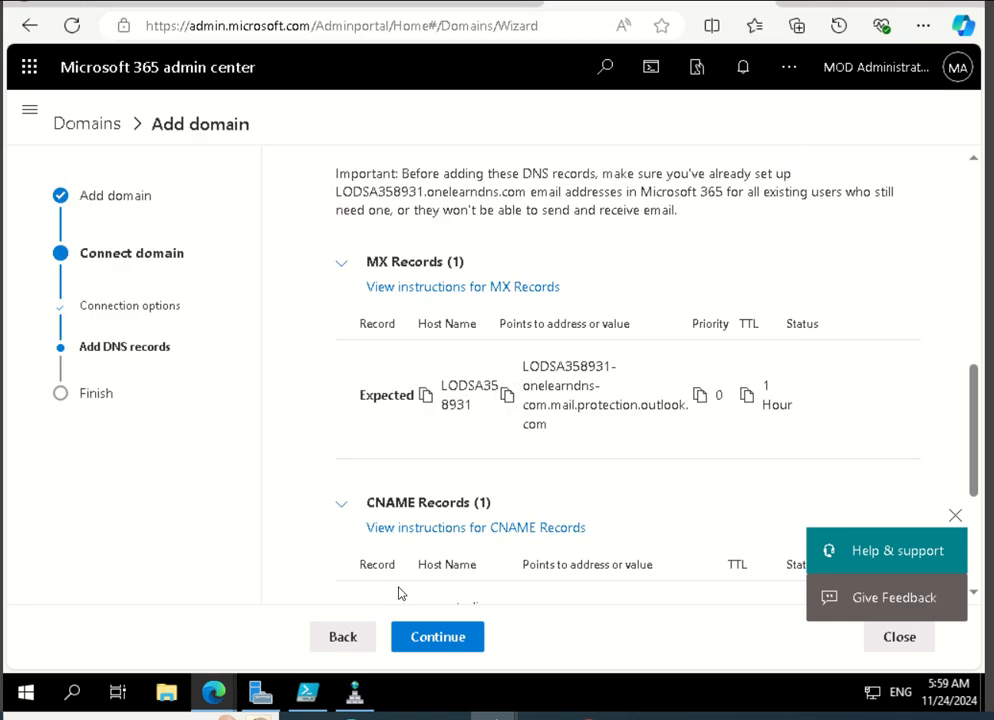
Open Notepad and copy the expected MX host name LODSA358931 from the Add DNS records page into it.
key(super+s)
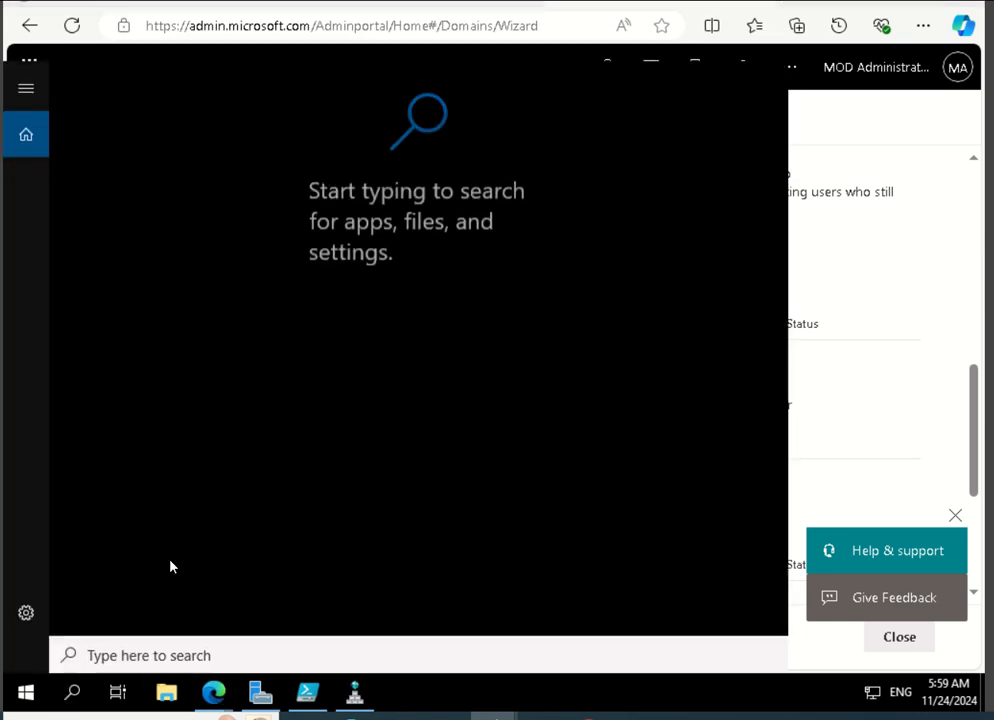
text(notepad)
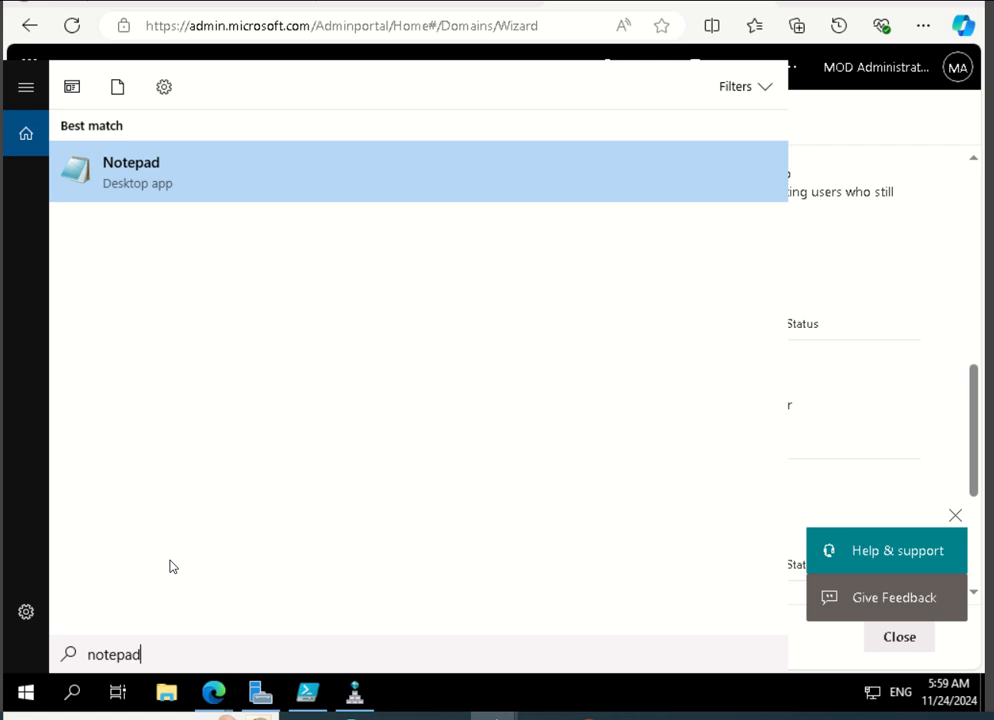
key(Return)
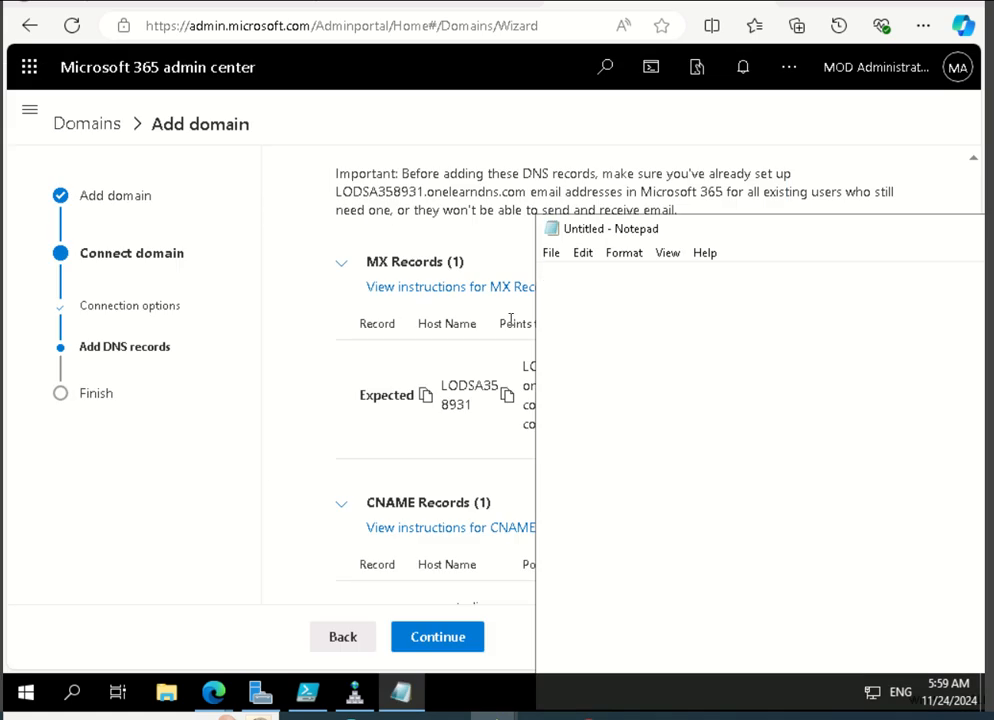
click(425, 395)
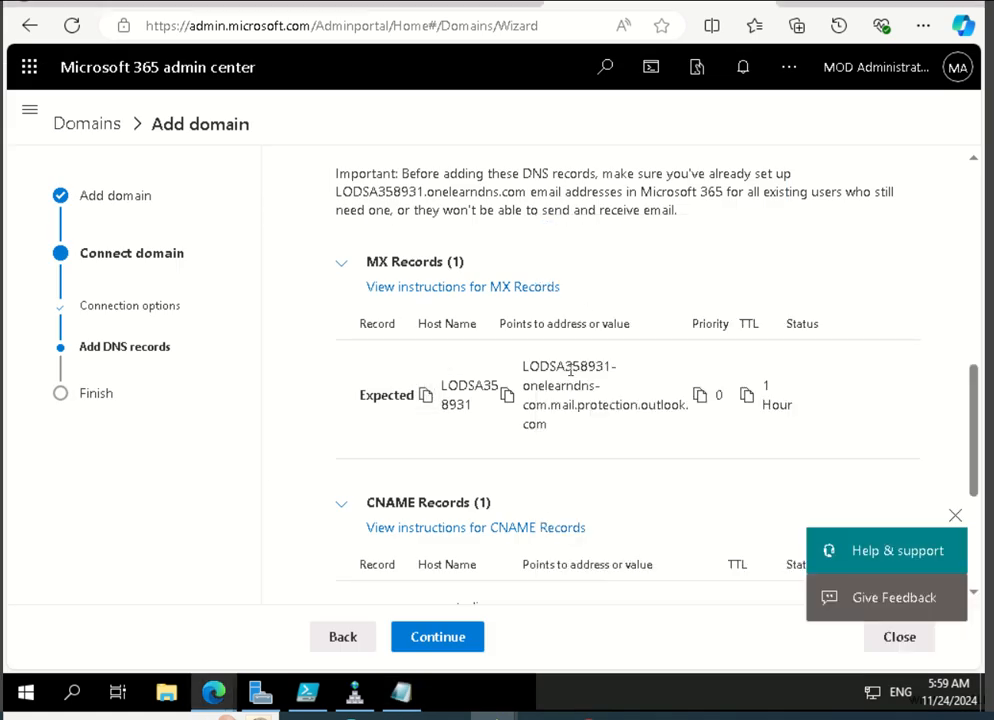
click(401, 692)
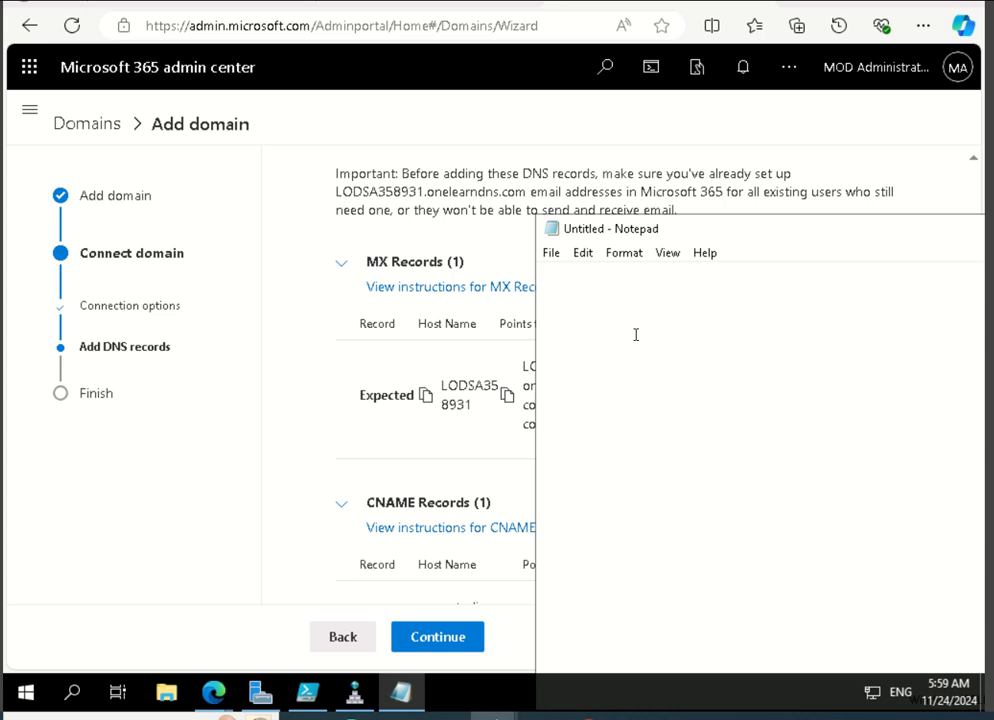
key(ctrl+v)
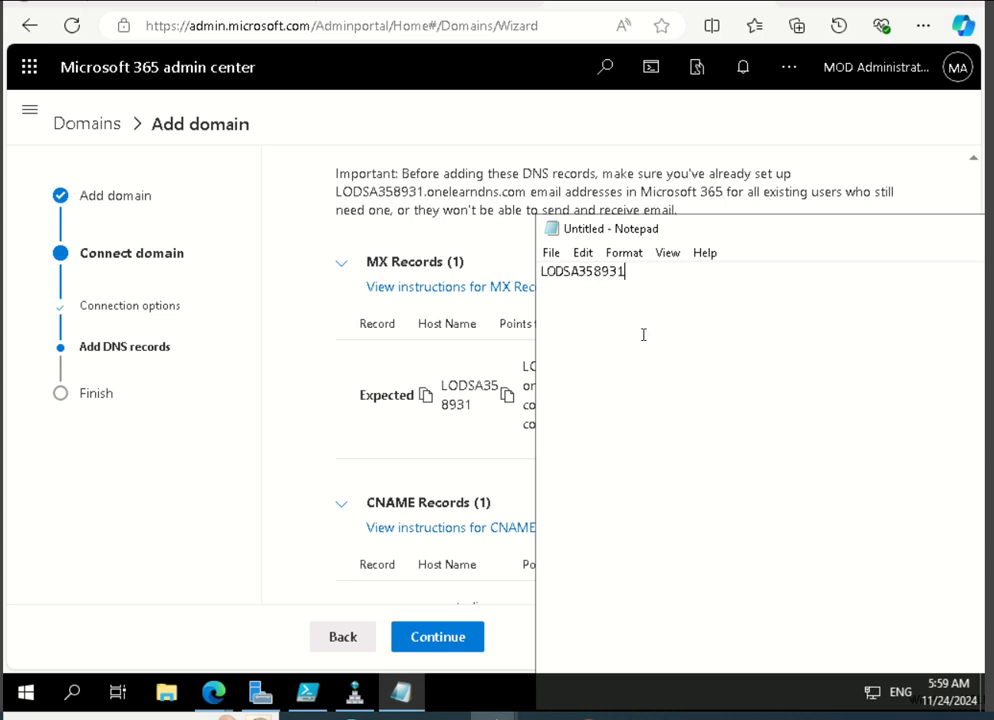
Copy the expected MX points-to address LODSA358931-onelearndns-com.mail.protection.outlook.com onto the second line in Notepad, and return to the Add DNS records page.
click(506, 398)
click(400, 694)
key(ctrl+v)
click(453, 348)
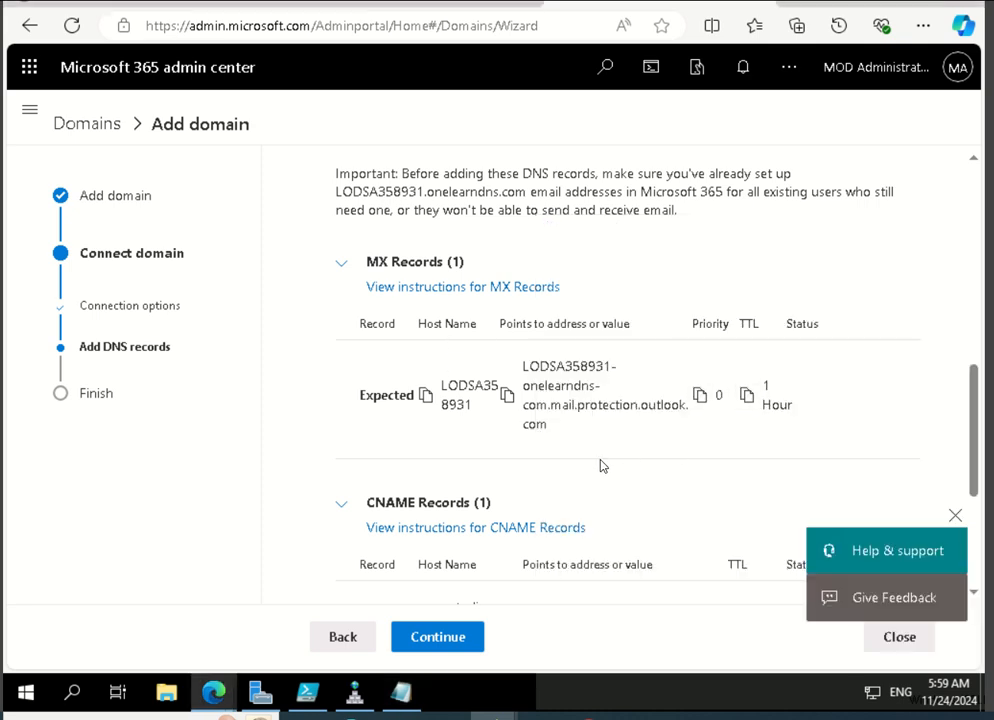
scroll(601, 466, down, 3)
scroll(435, 360, up, 6)
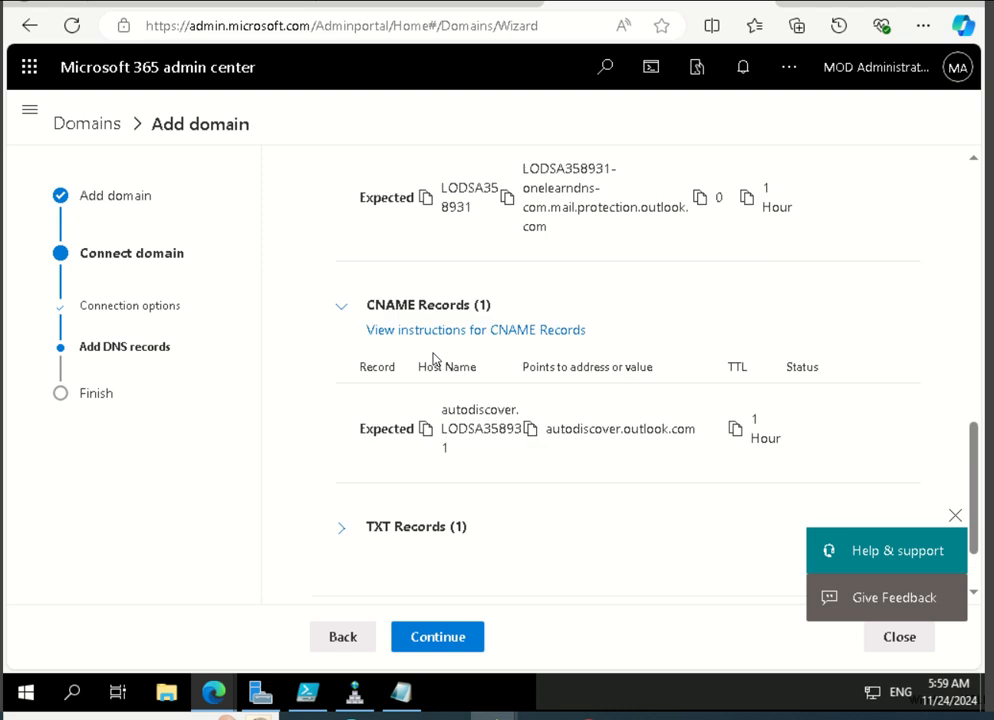
In DNS Manager, start a new Mail Exchanger (MX) record in the LODSA358931.onelearndns.com zone with LODSA358931 as host or child domain.
click(353, 697)
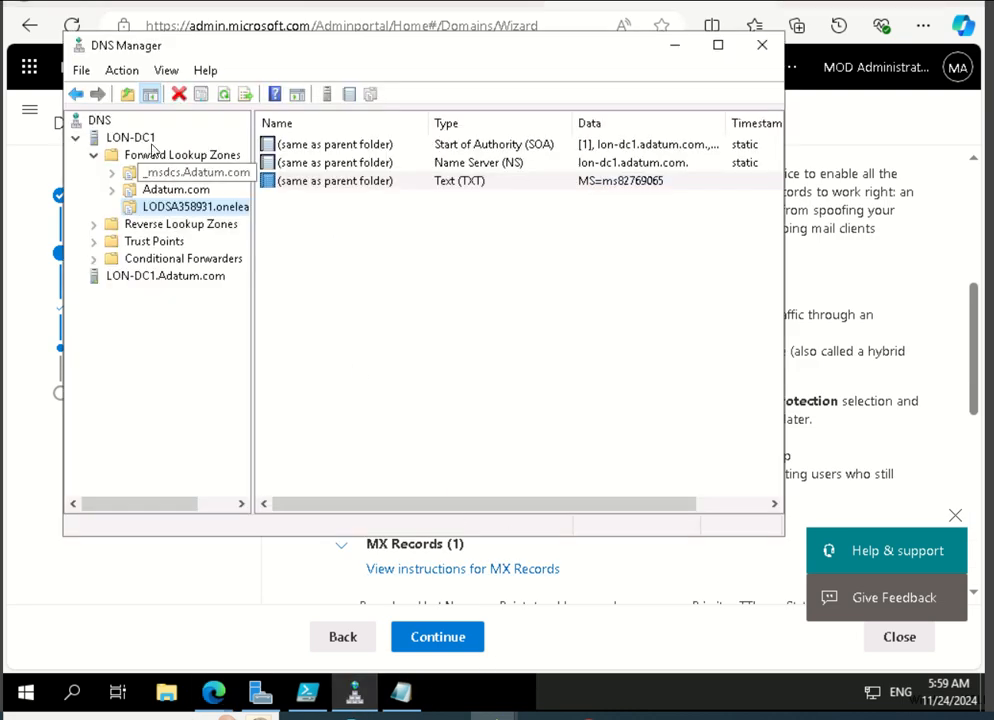
right_click(166, 206)
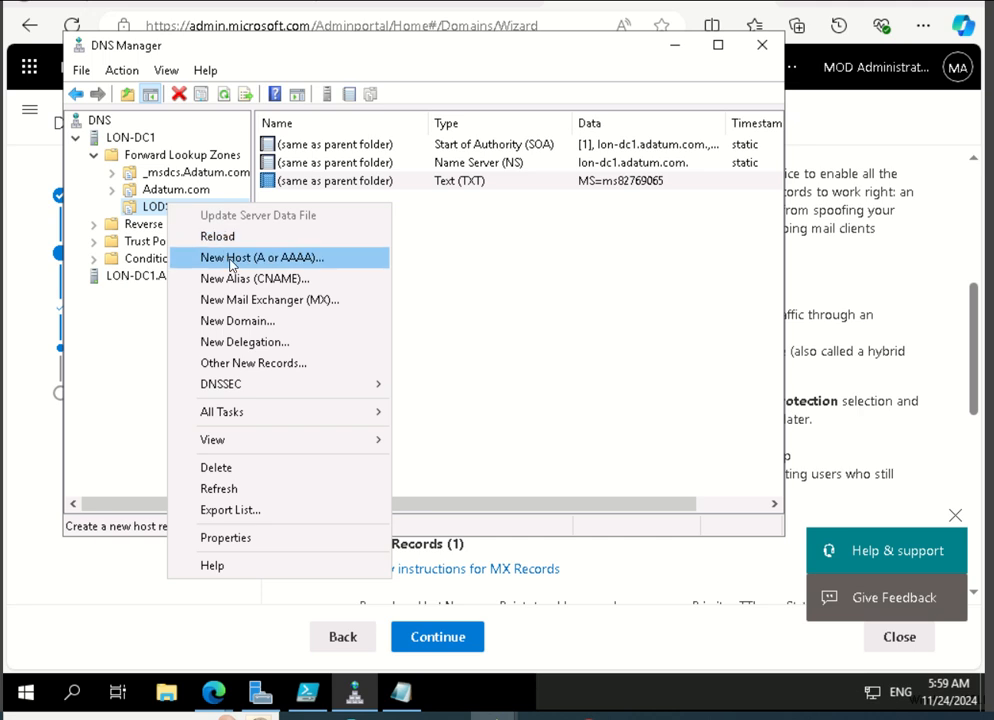
click(244, 300)
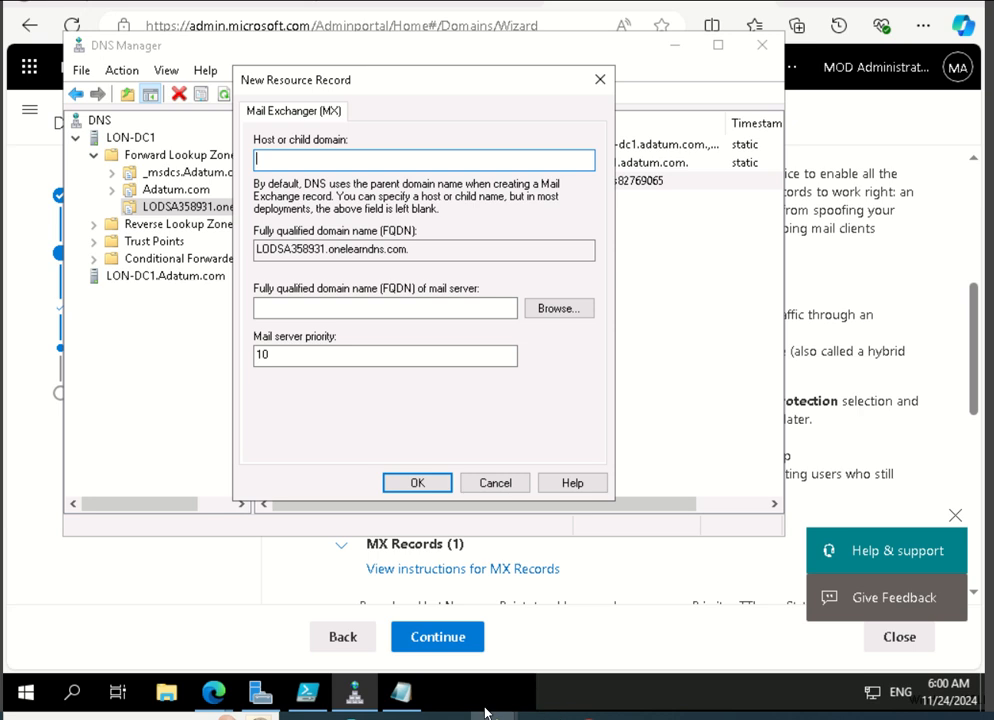
click(403, 694)
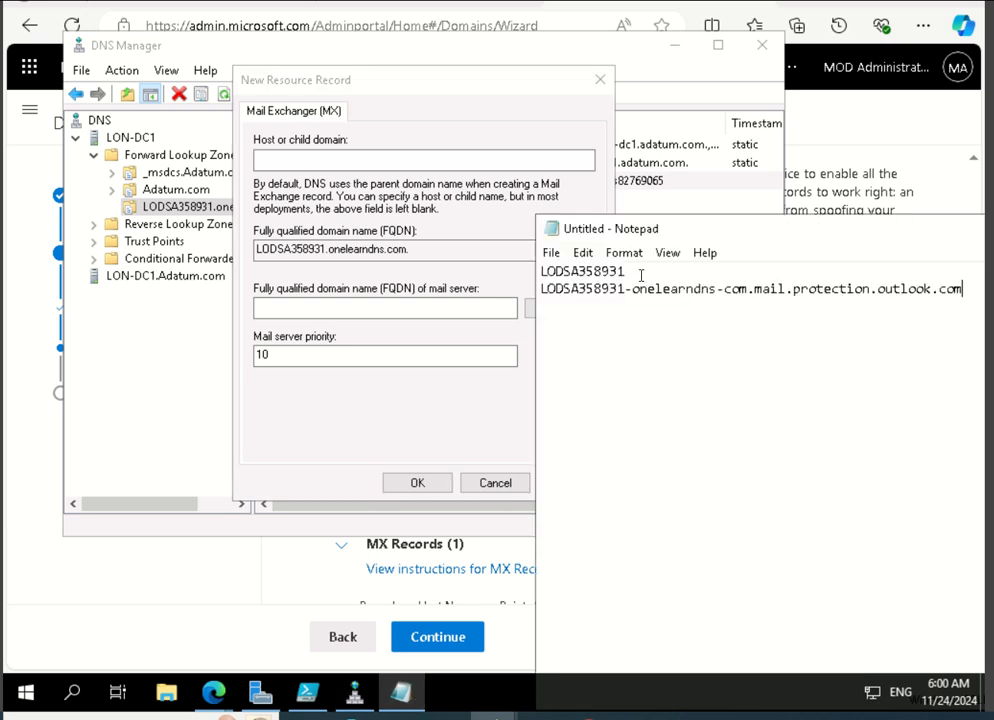
drag(641, 275, 529, 274)
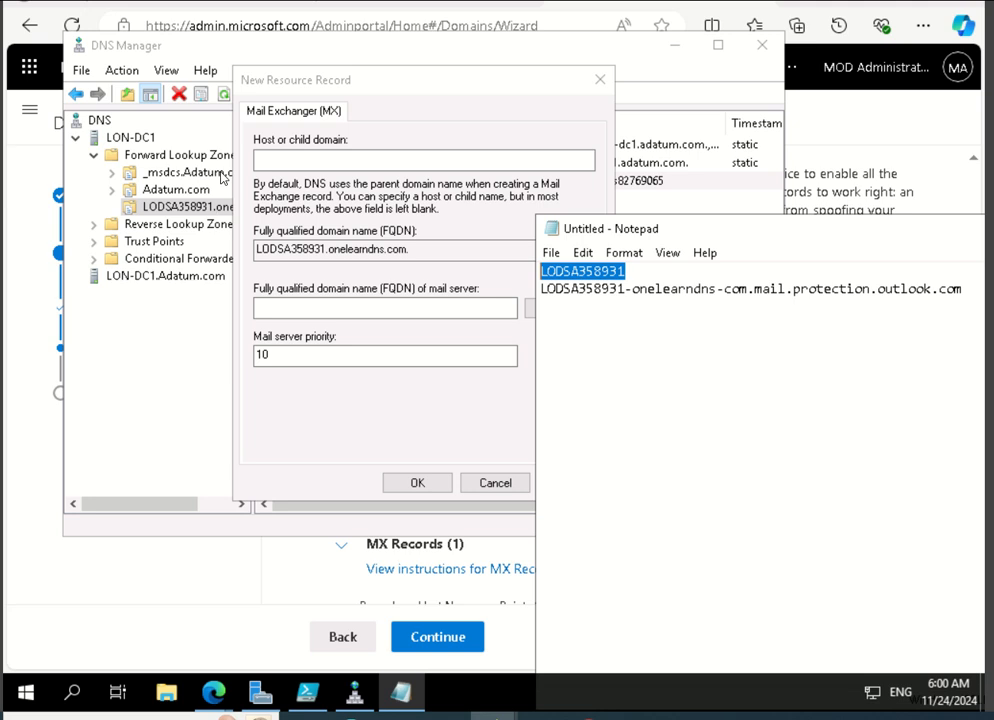
click(282, 161)
key(ctrl+v)
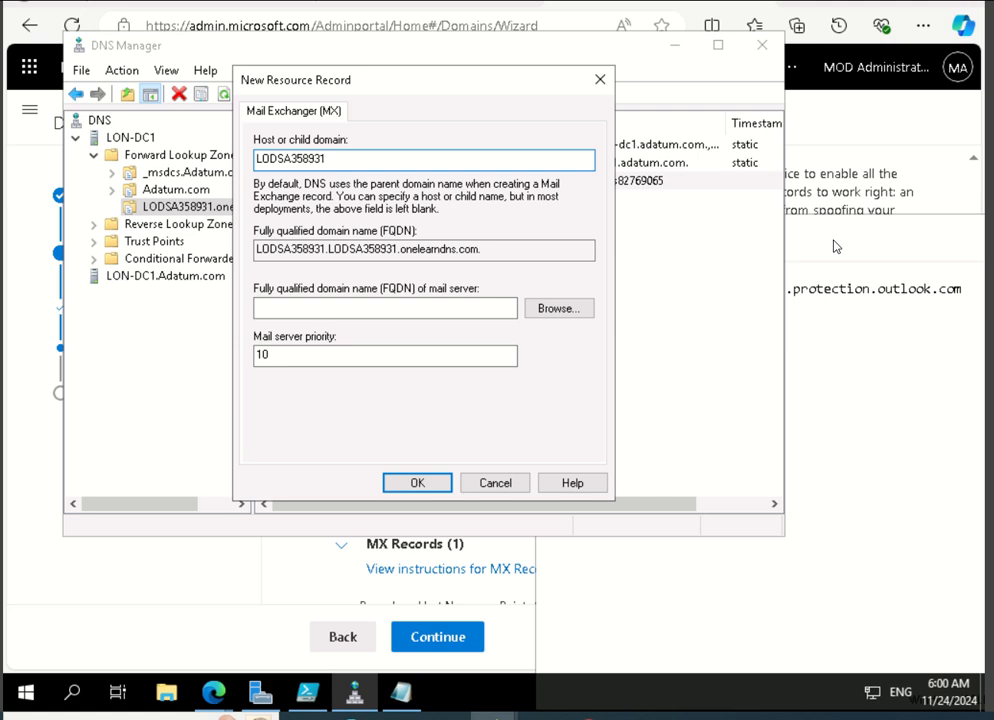
Try to copy the mail server address from Notepad into the MX record's mail server FQDN.
key(alt+Tab)
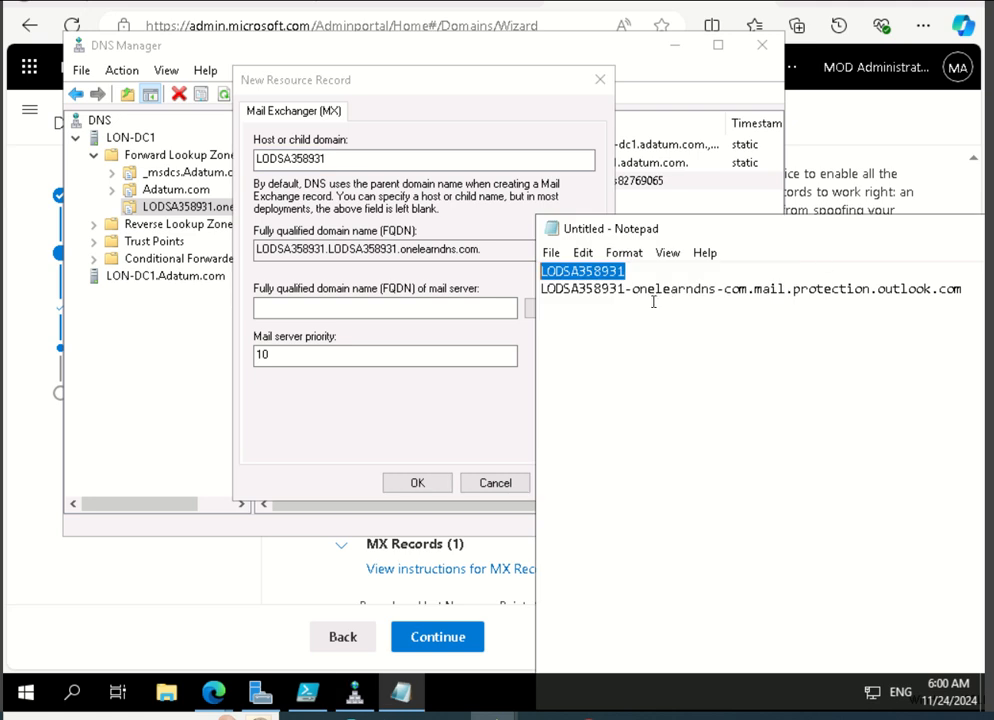
click(563, 288)
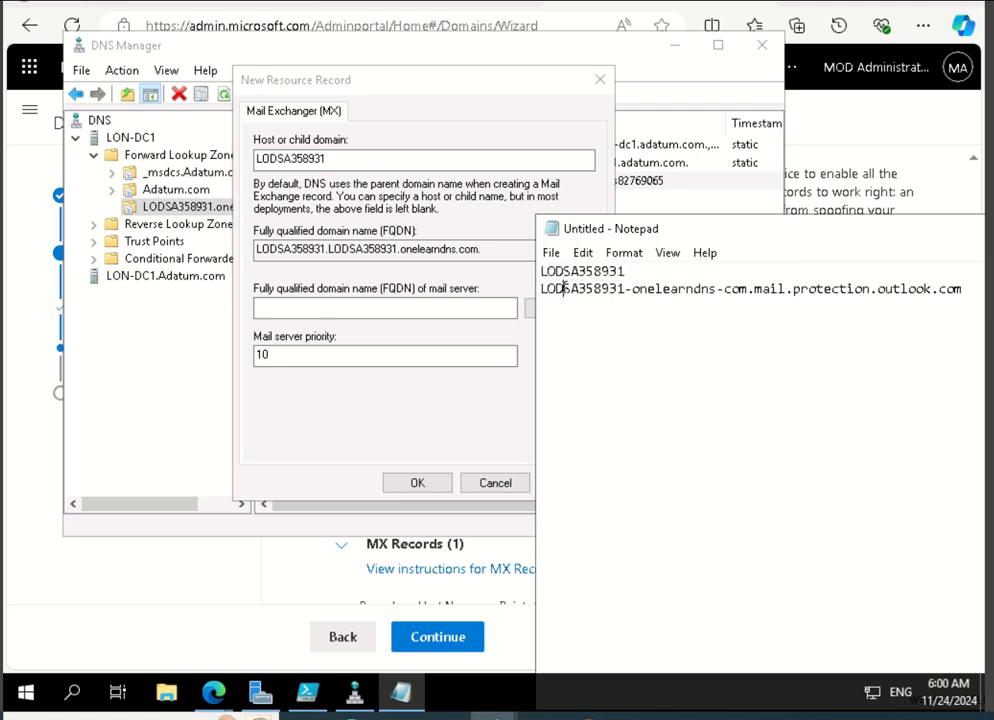
drag(540, 289, 962, 289)
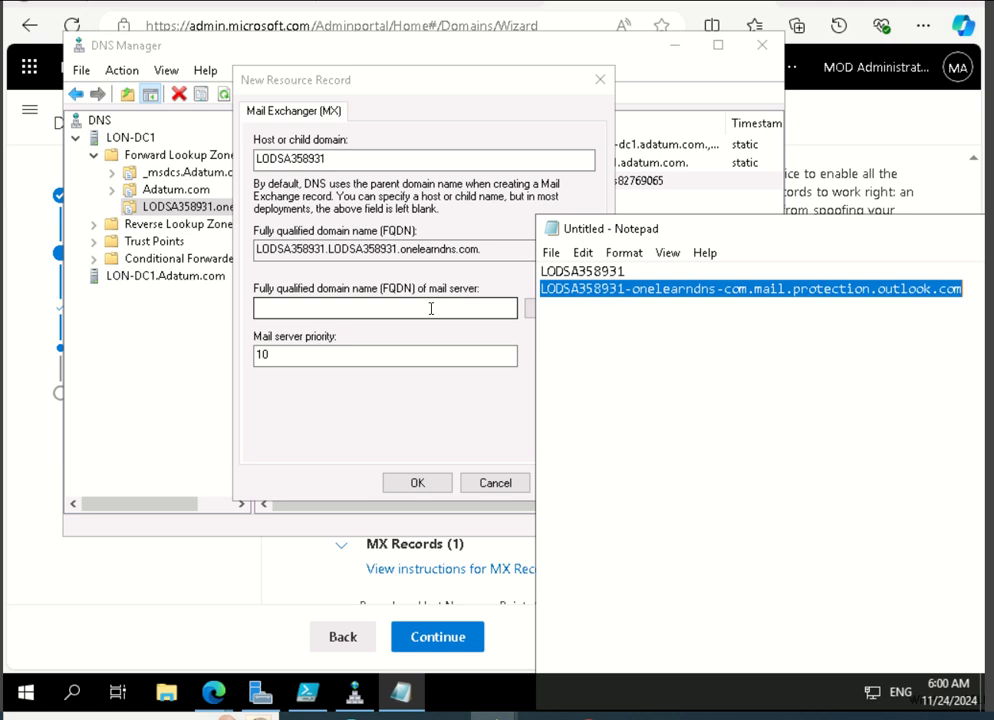
click(400, 309)
key(ctrl+v)
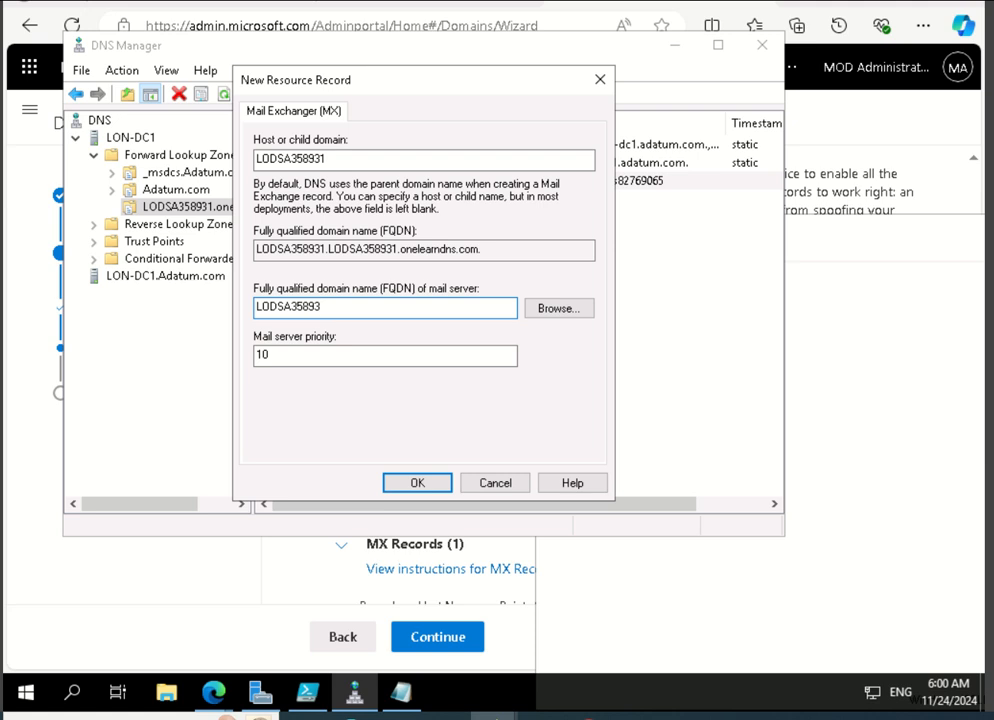
key(BackSpace)
key(BackSpace)
key(BackSpace)
key(BackSpace)
key(BackSpace)
key(BackSpace)
key(BackSpace)
key(BackSpace)
key(BackSpace)
key(BackSpace)
Undo the overwritten line in Notepad and set the MX record's mail server FQDN to LODSA358931-onelearndns-com.mail.protection.outlook.com.
key(alt+Tab)
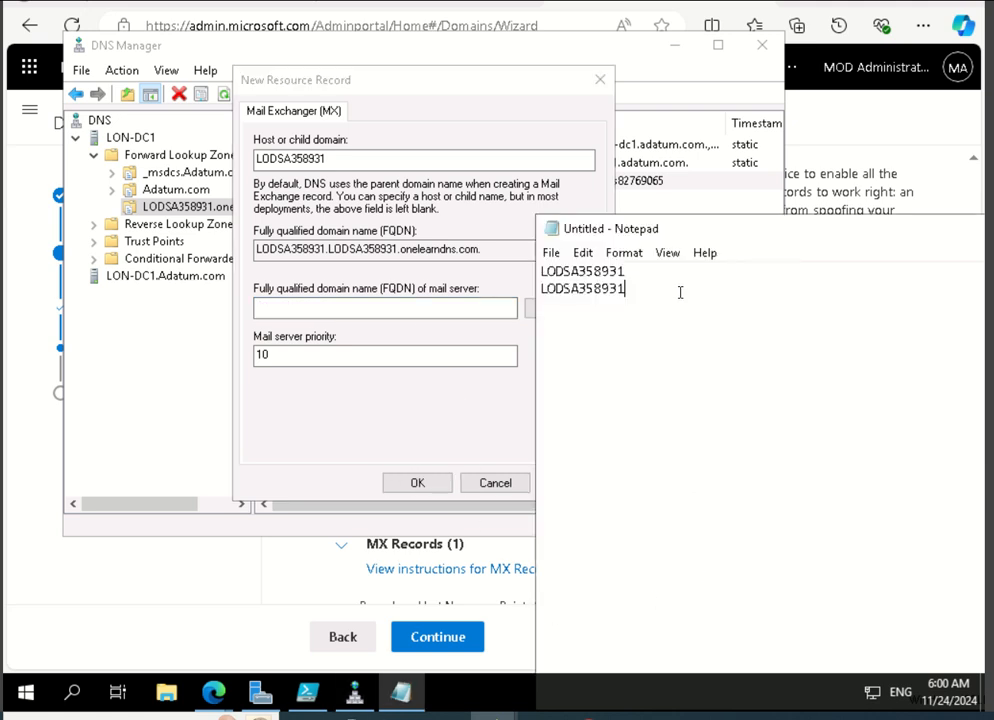
click(581, 254)
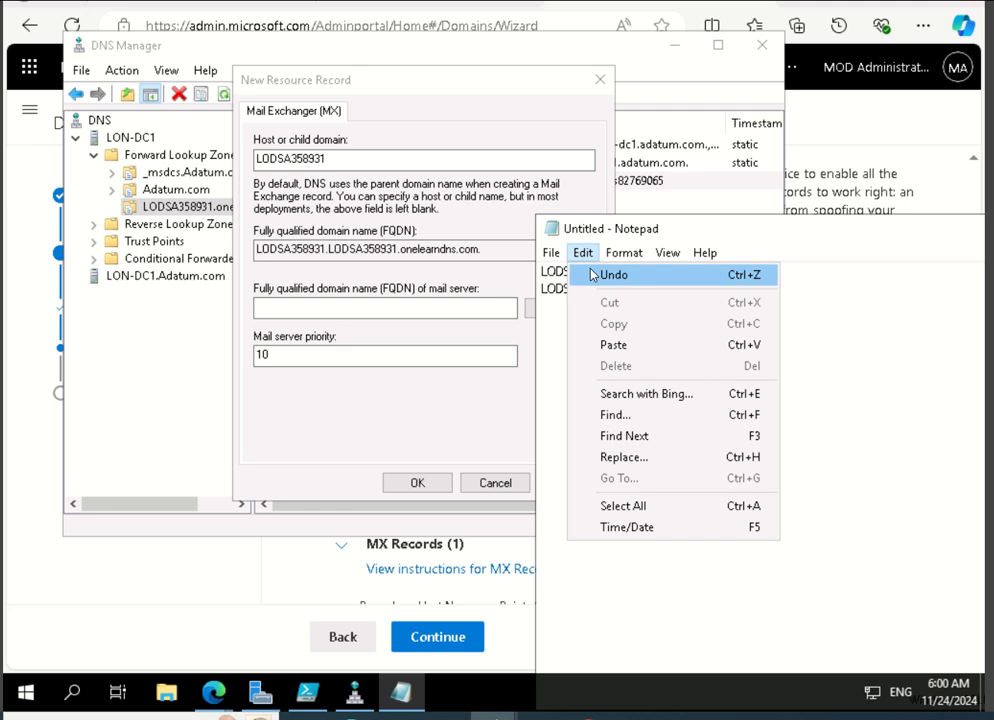
click(584, 275)
right_click(675, 287)
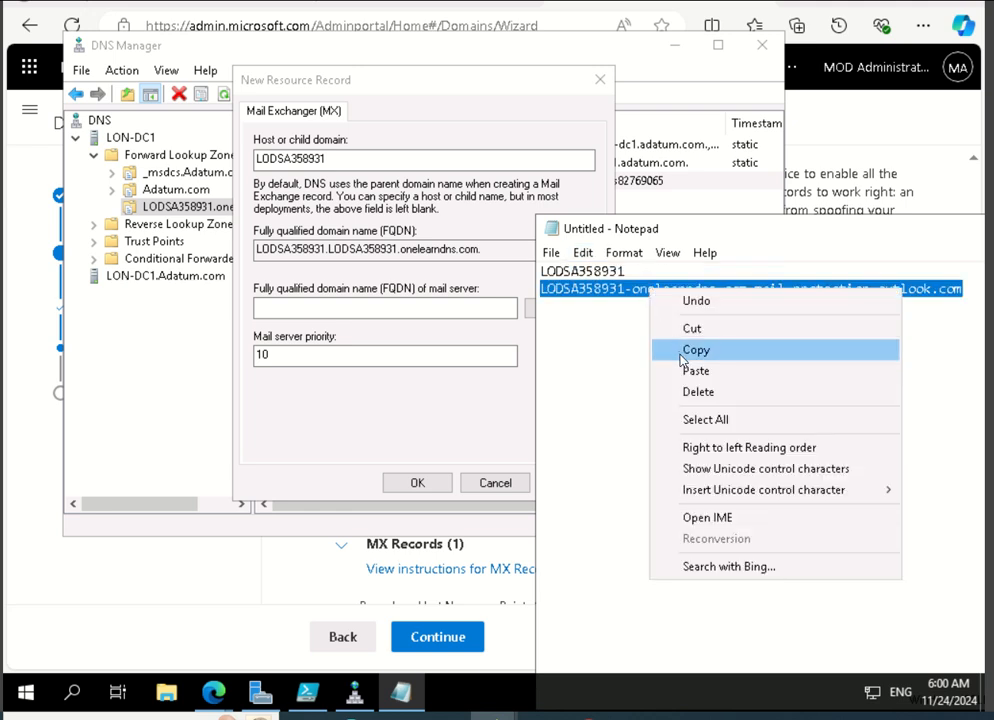
click(683, 350)
click(367, 309)
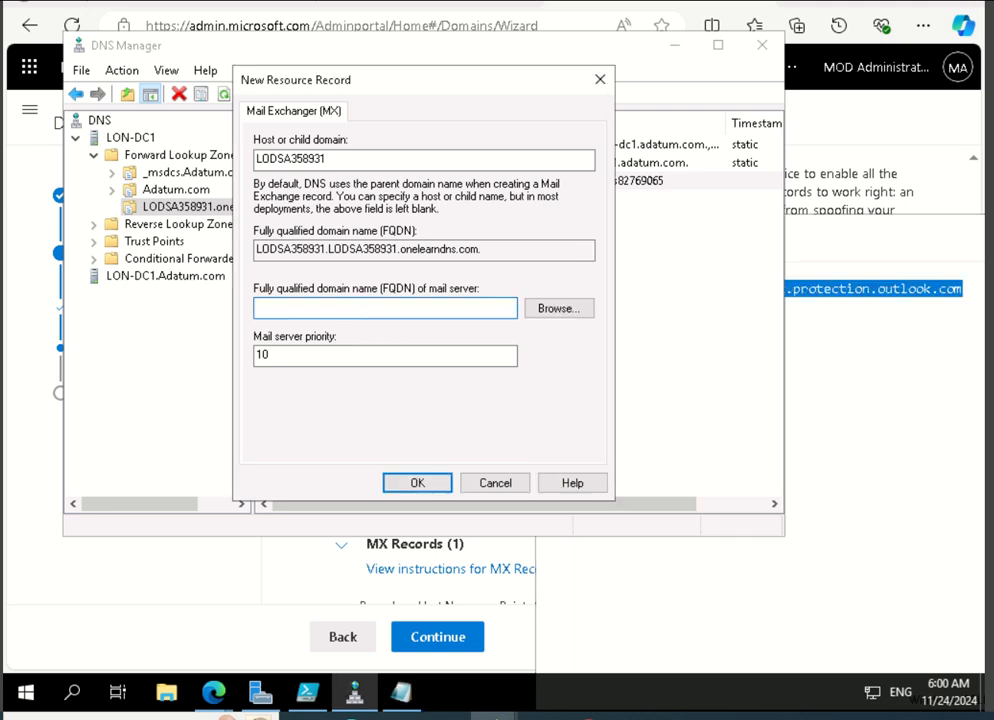
key(ctrl+v)
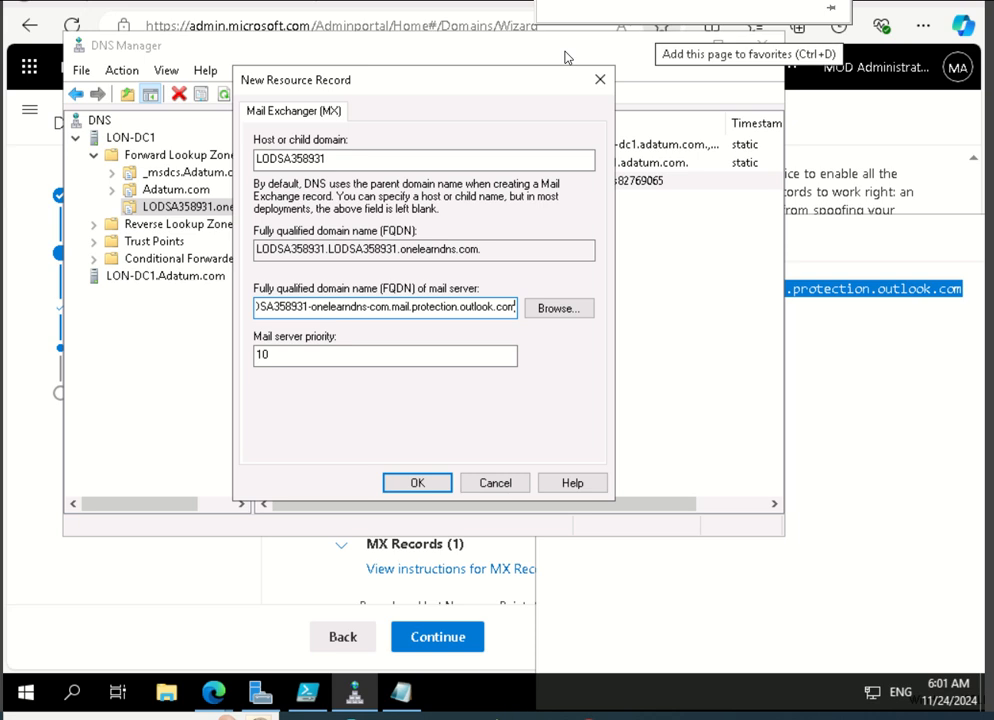
Clear the host or child domain of the new MX record so that it uses the parent domain.
double_click(364, 160)
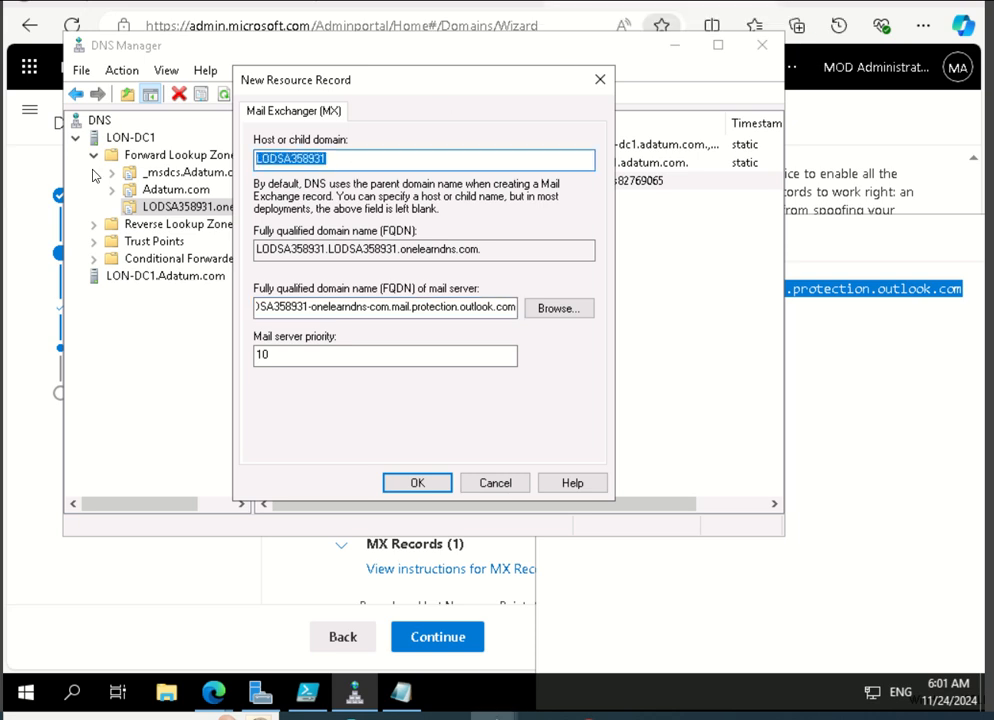
key(BackSpace)
key(Tab)
click(370, 309)
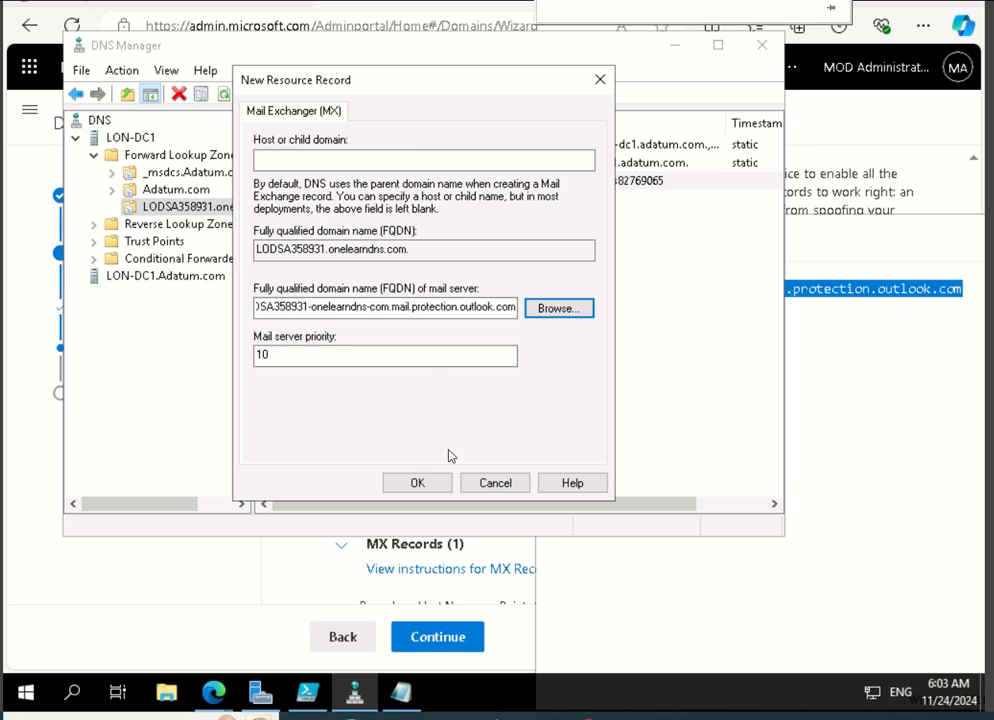
Create the MX record and start a new alias (CNAME) record in the LODSA358931.onelearndns.com zone.
click(420, 484)
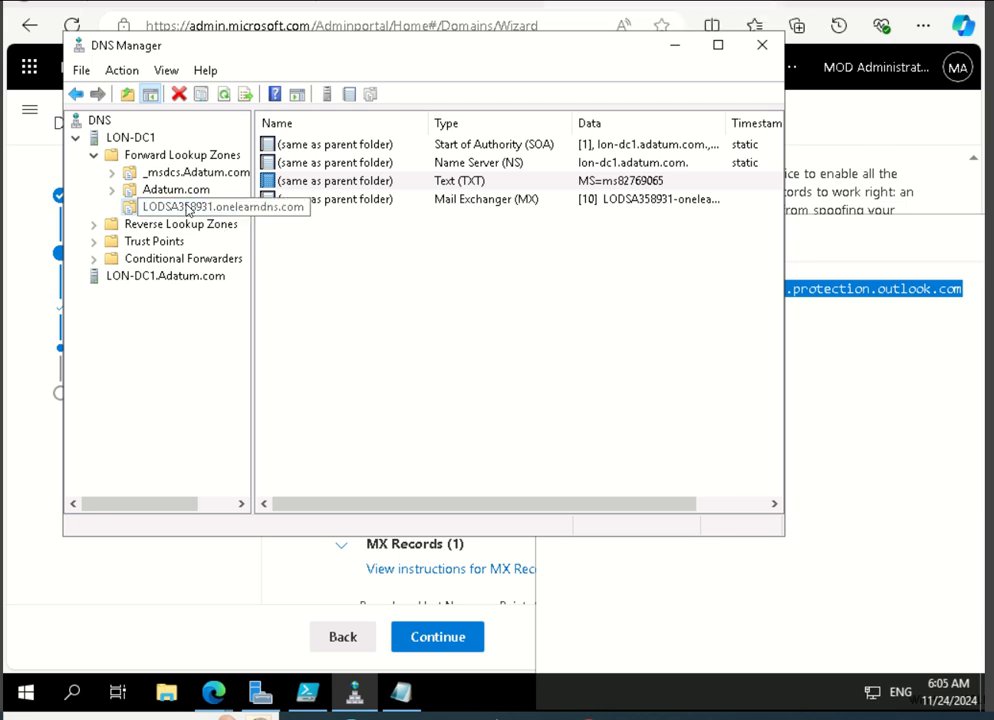
right_click(187, 209)
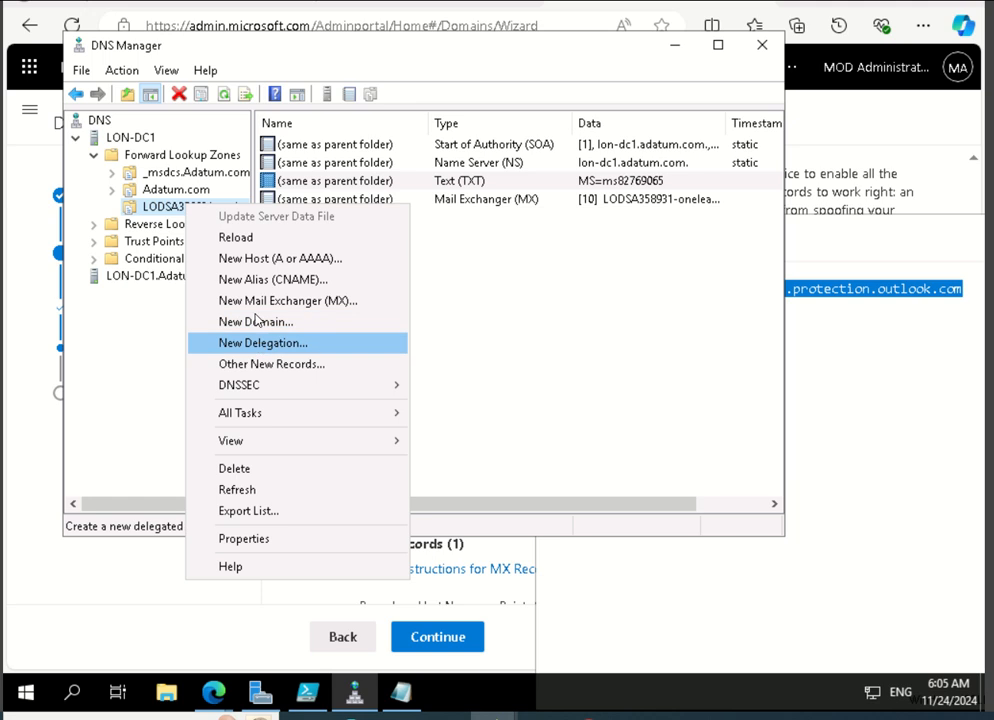
click(261, 283)
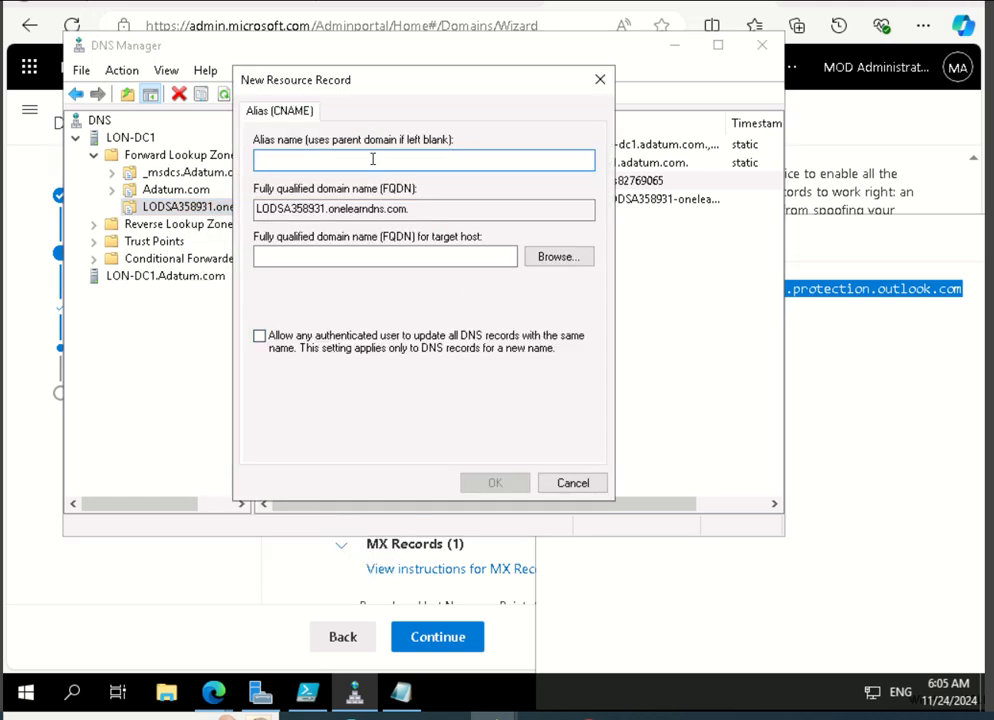
click(355, 258)
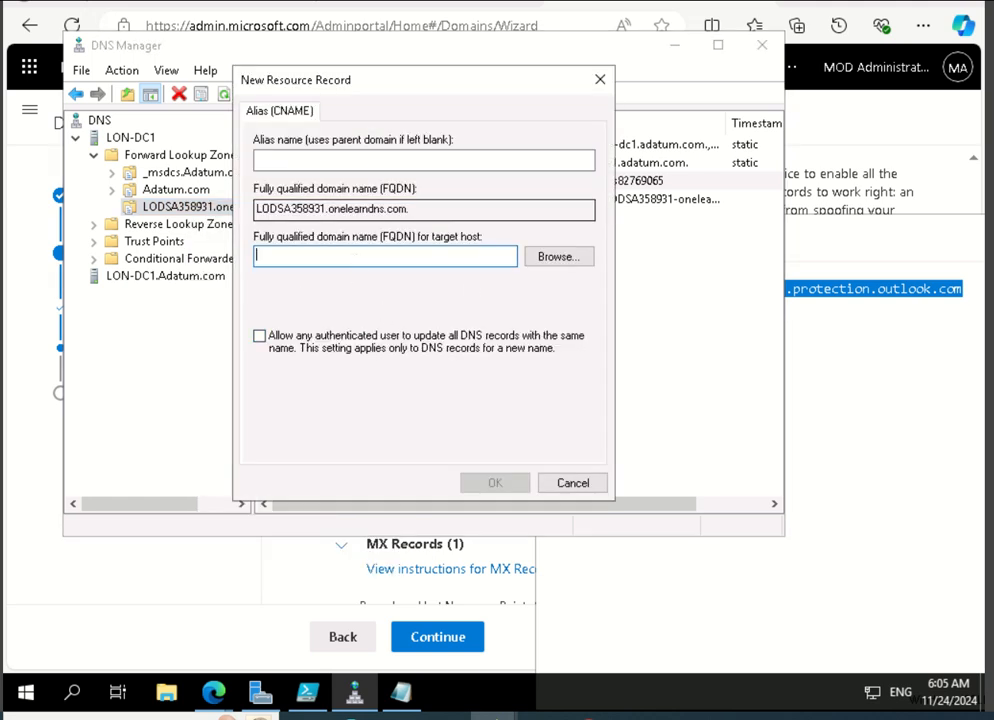
Look up the expected CNAME record in the Microsoft 365 domain wizard and set the new alias's target host FQDN to autodiscover.outlook.com in DNS Manager.
key(alt+Tab)
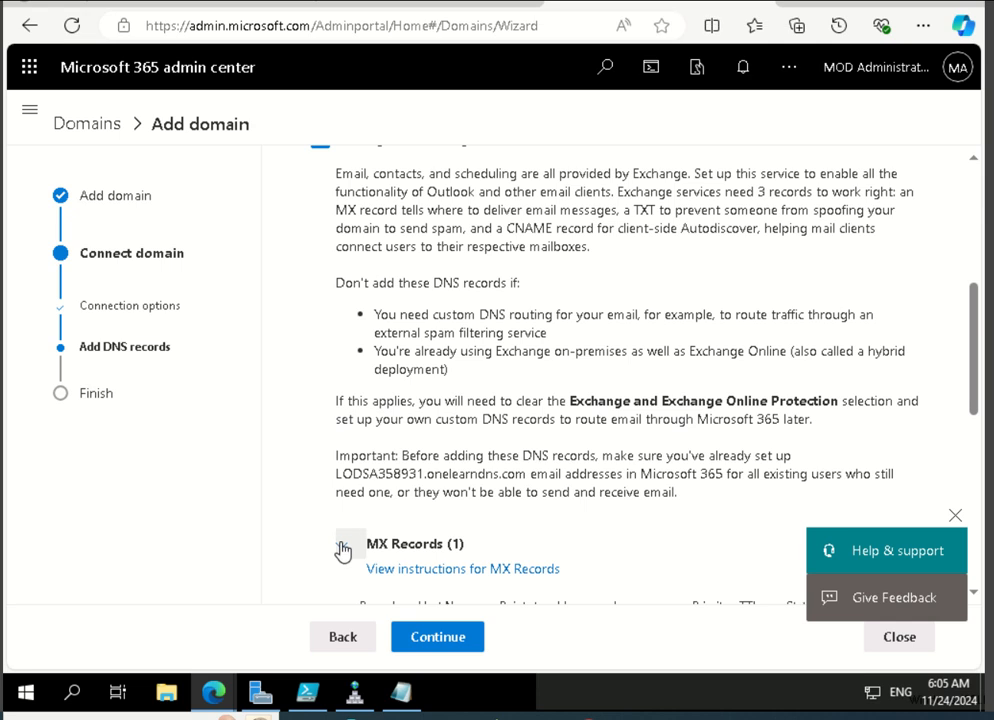
click(341, 543)
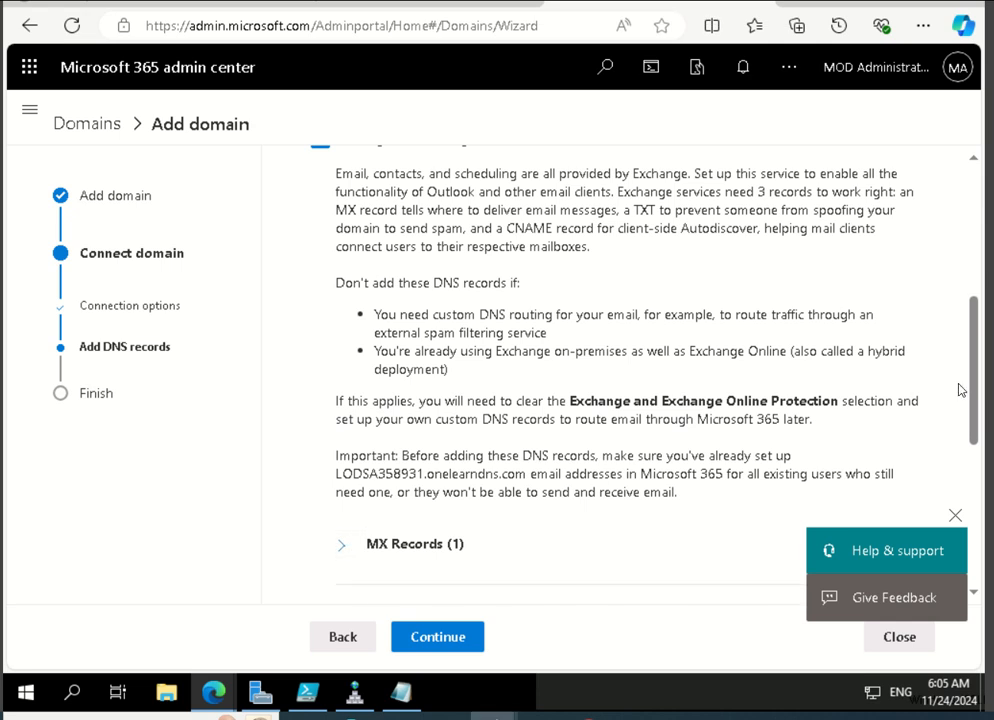
drag(978, 358, 963, 483)
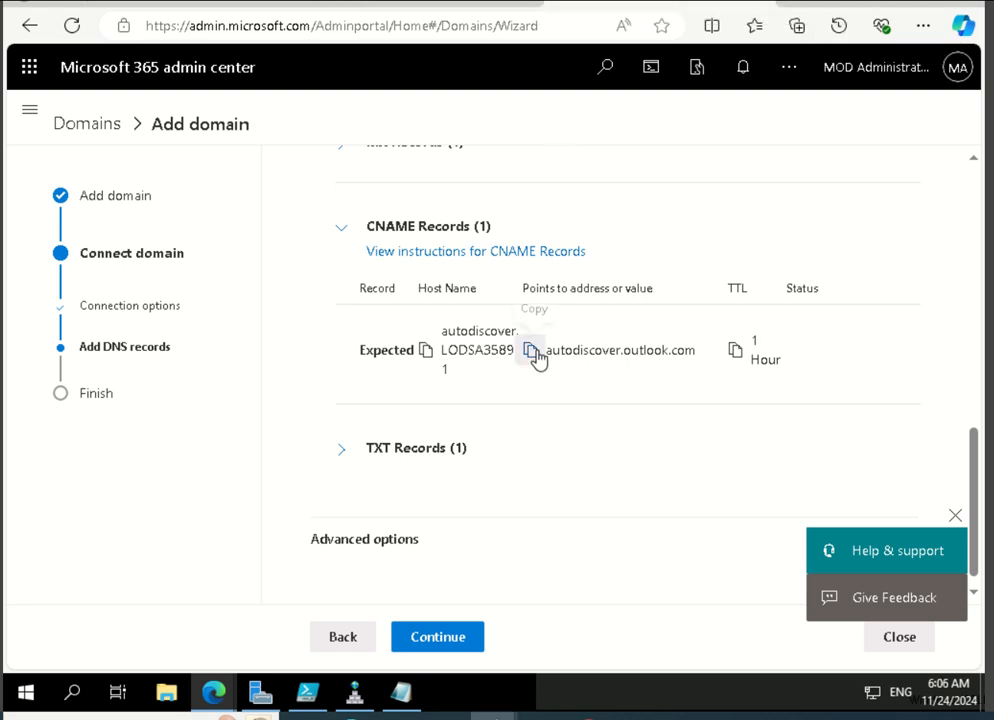
click(355, 692)
right_click(391, 253)
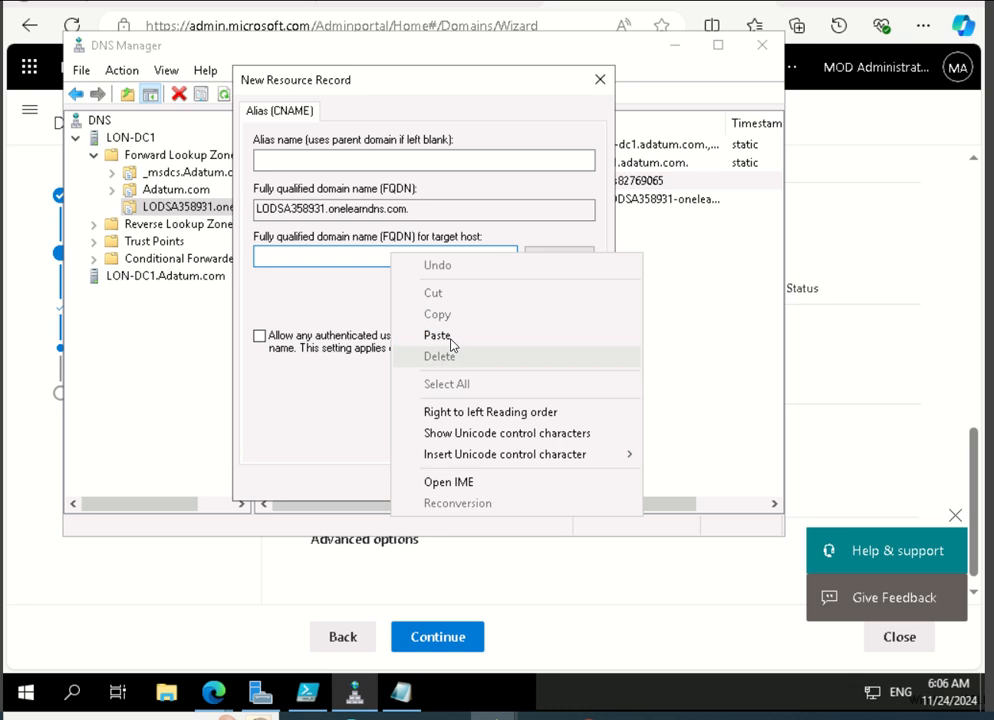
click(451, 338)
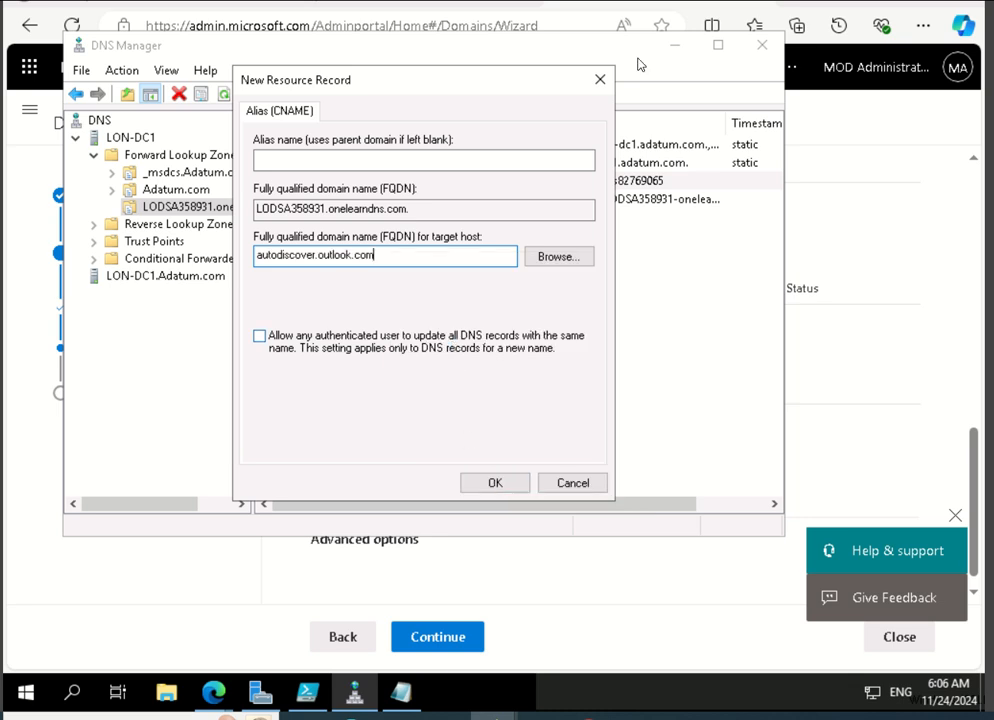
Set the alias name to autodiscover and create the CNAME record.
click(499, 485)
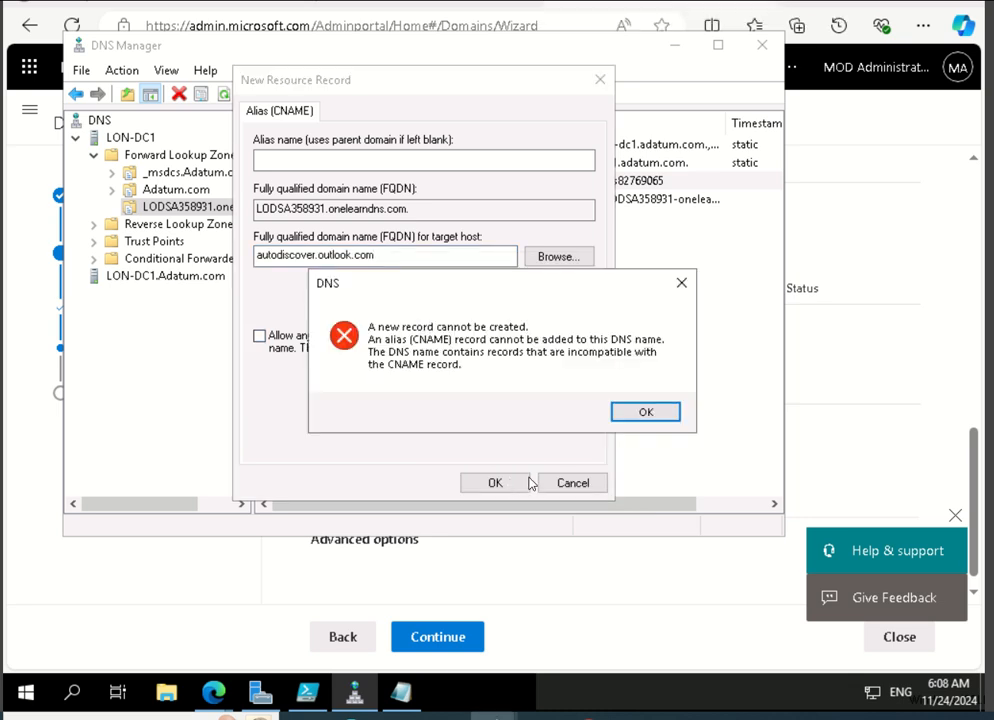
click(646, 417)
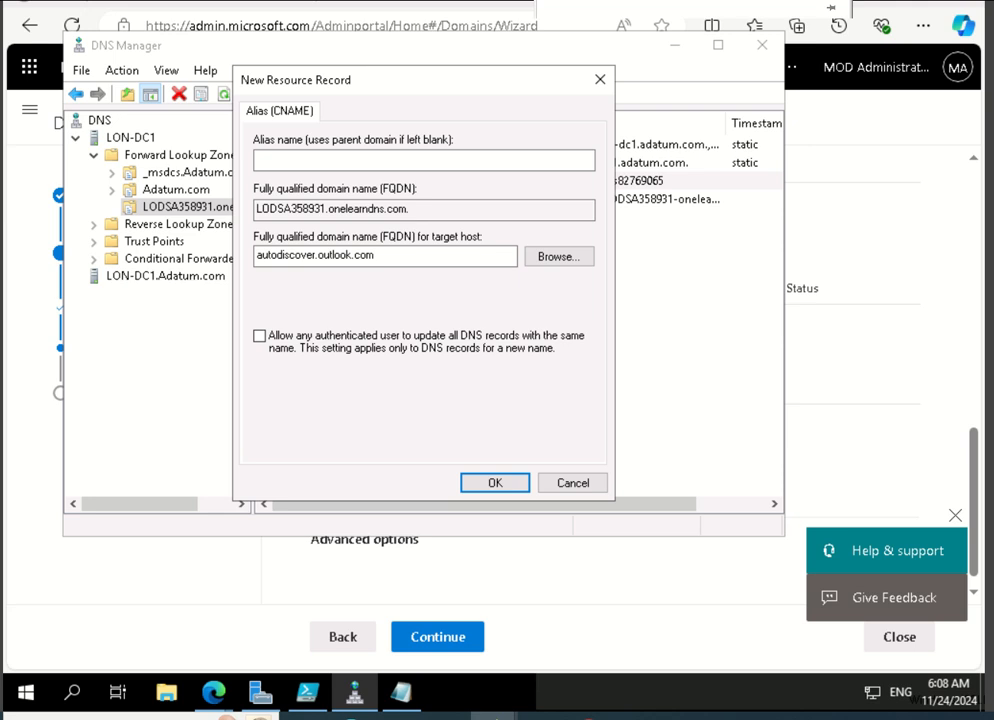
click(417, 161)
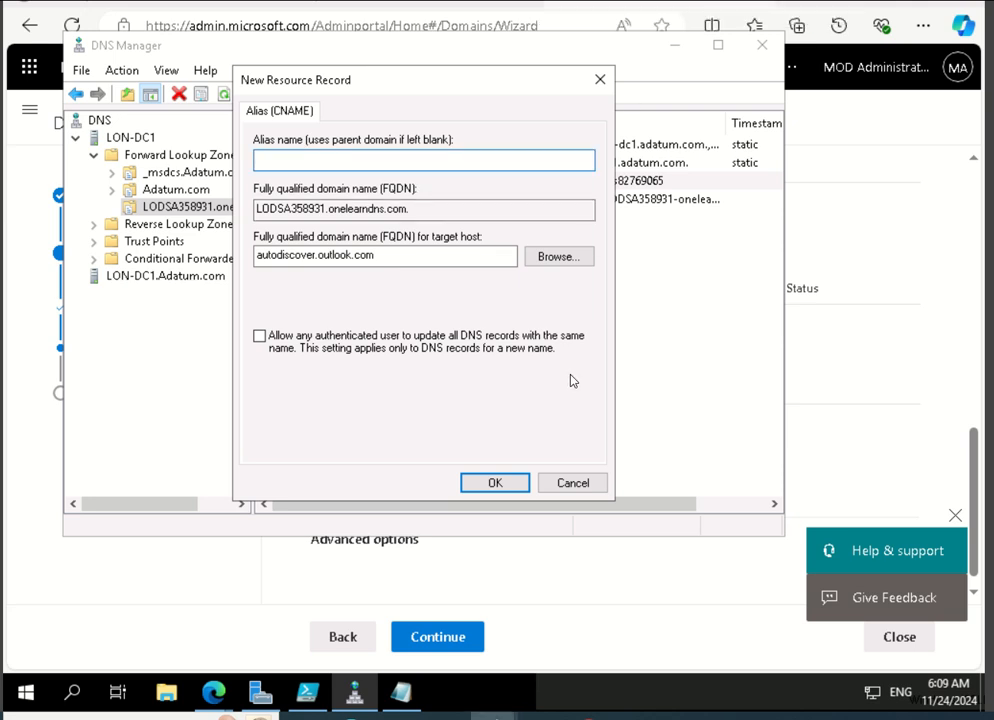
text(autodiscover)
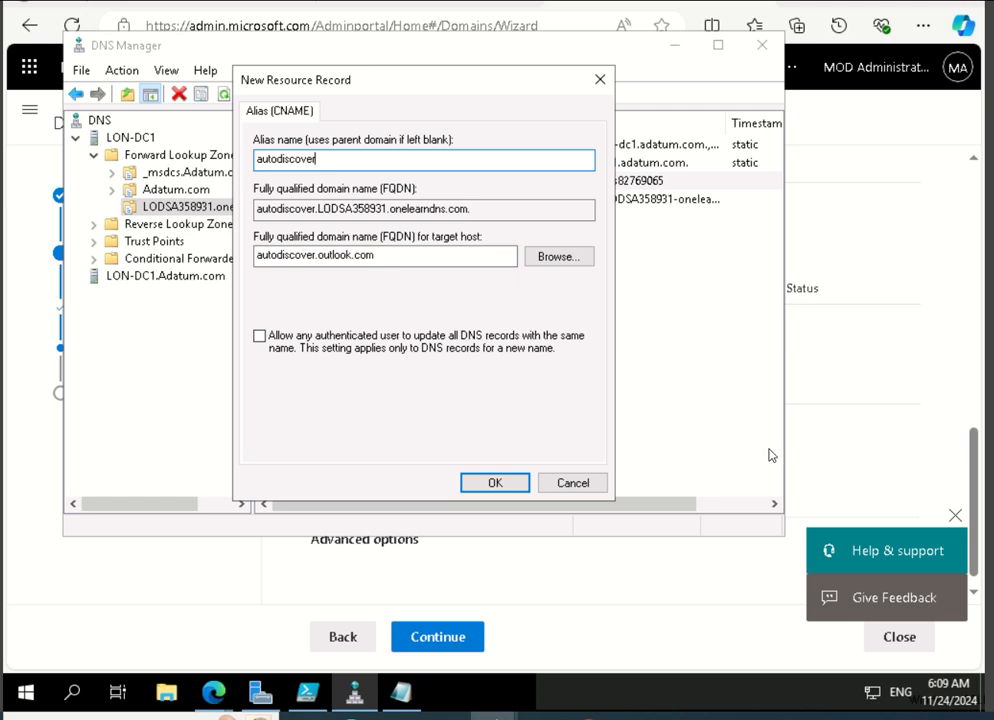
click(505, 482)
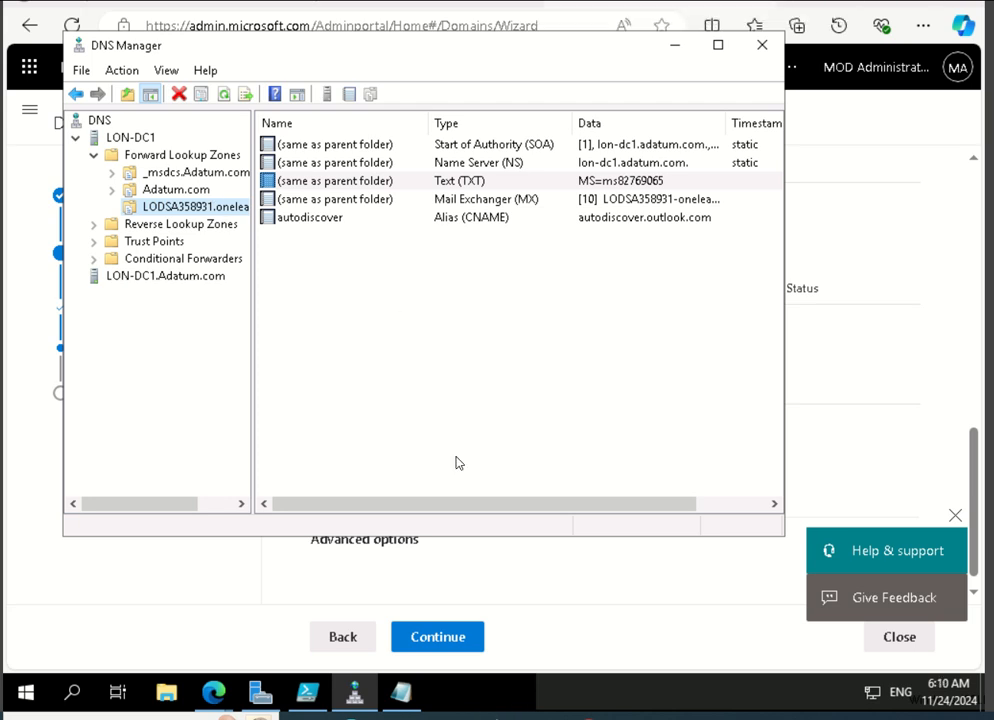
Return to the Microsoft 365 domain wizard, collapse the CNAME records and copy the expected TXT record's value.
click(260, 588)
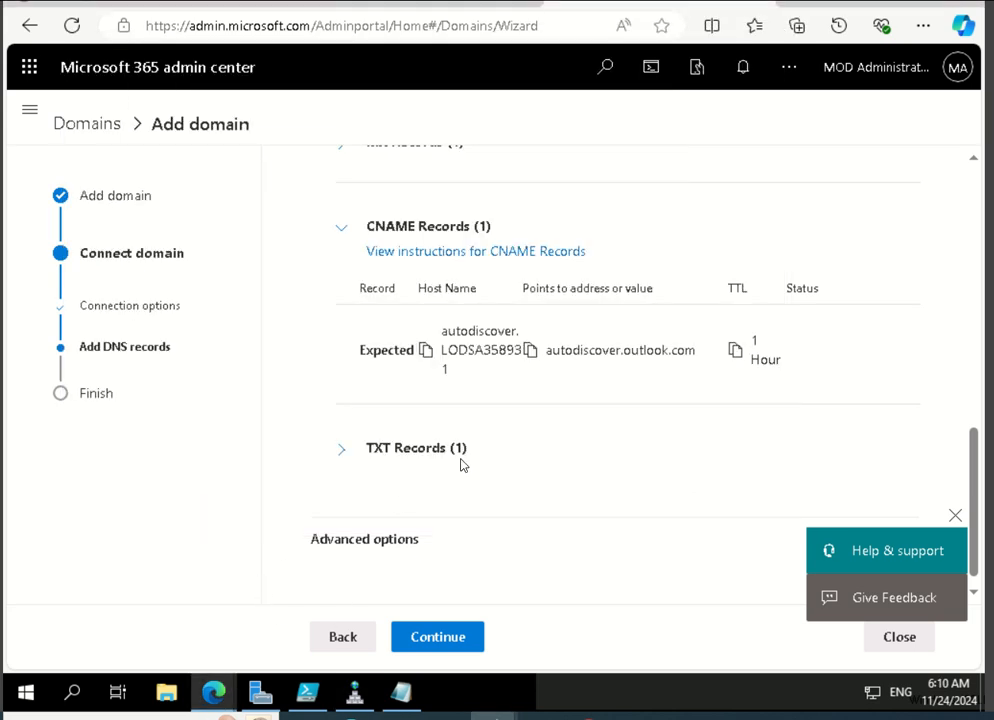
click(344, 228)
click(347, 434)
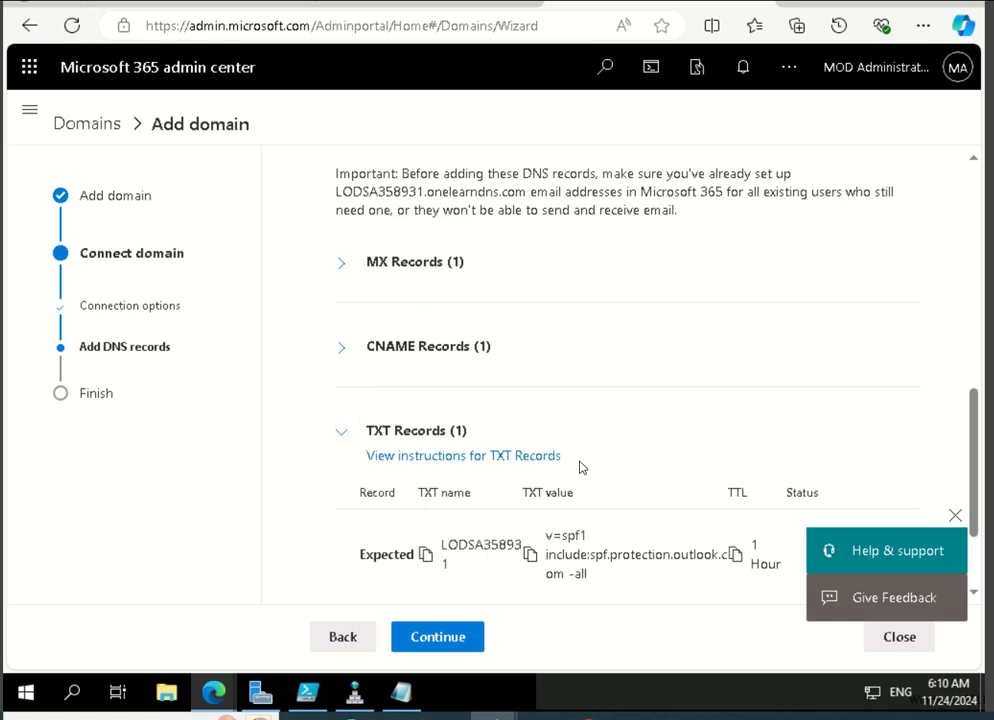
scroll(606, 459, down, 2)
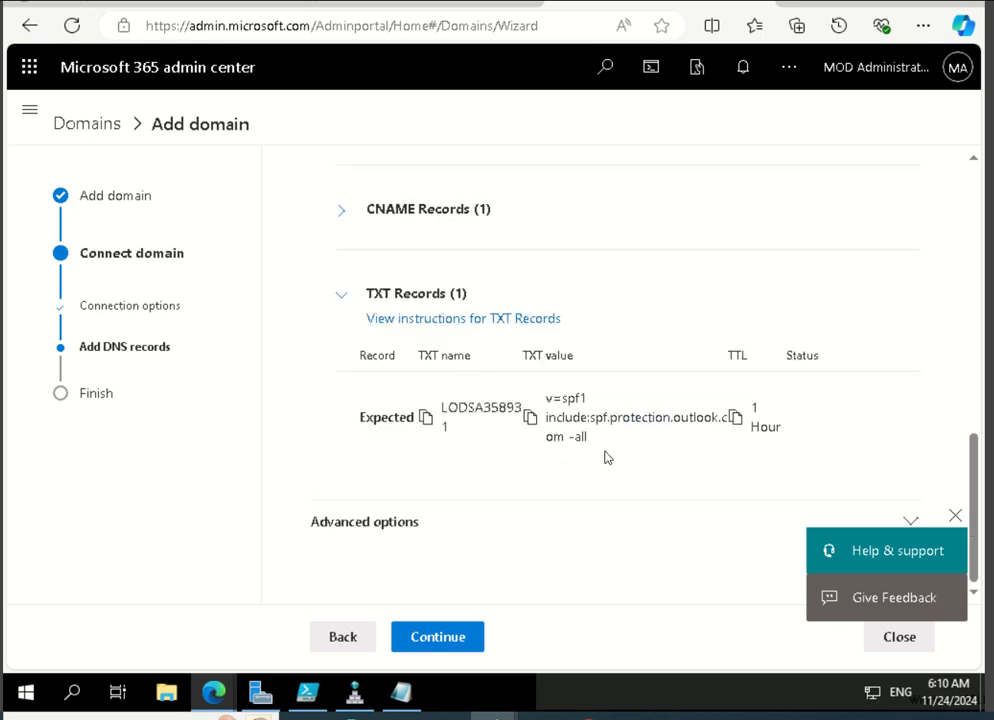
click(534, 424)
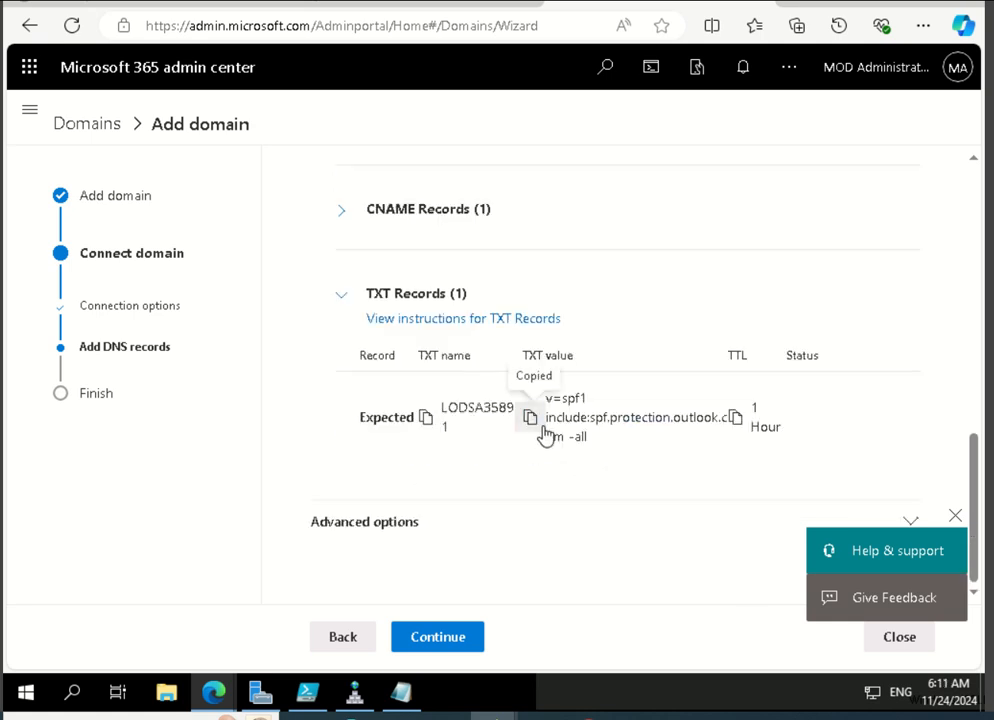
Switch to DNS Manager and start a new Text (TXT) record in the LODSA358931.onelearndns.com zone.
click(354, 692)
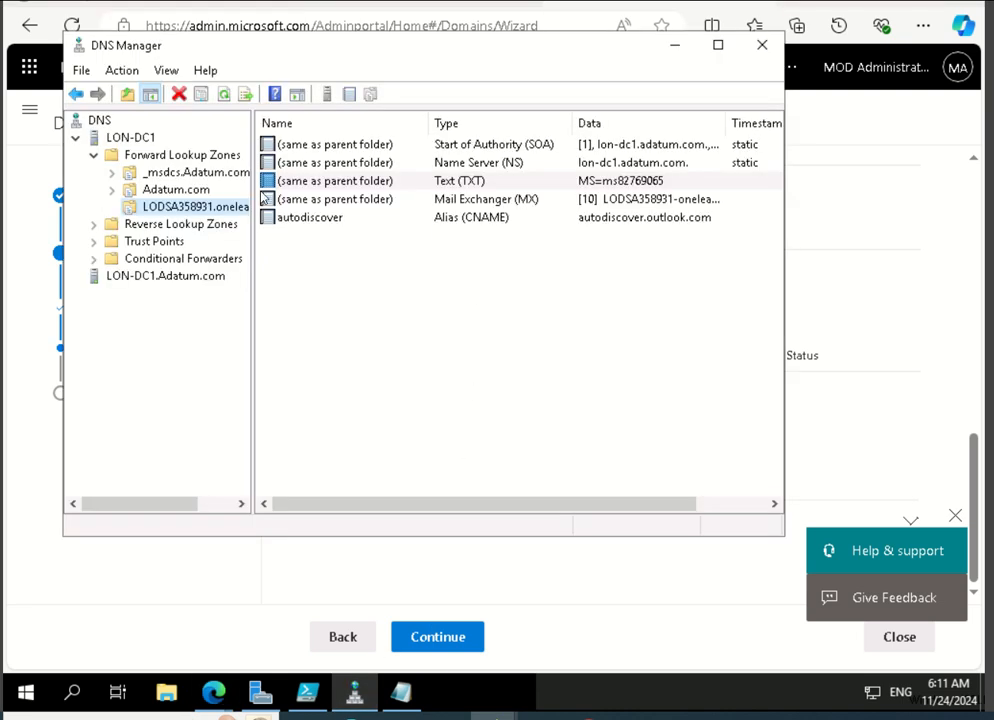
right_click(174, 206)
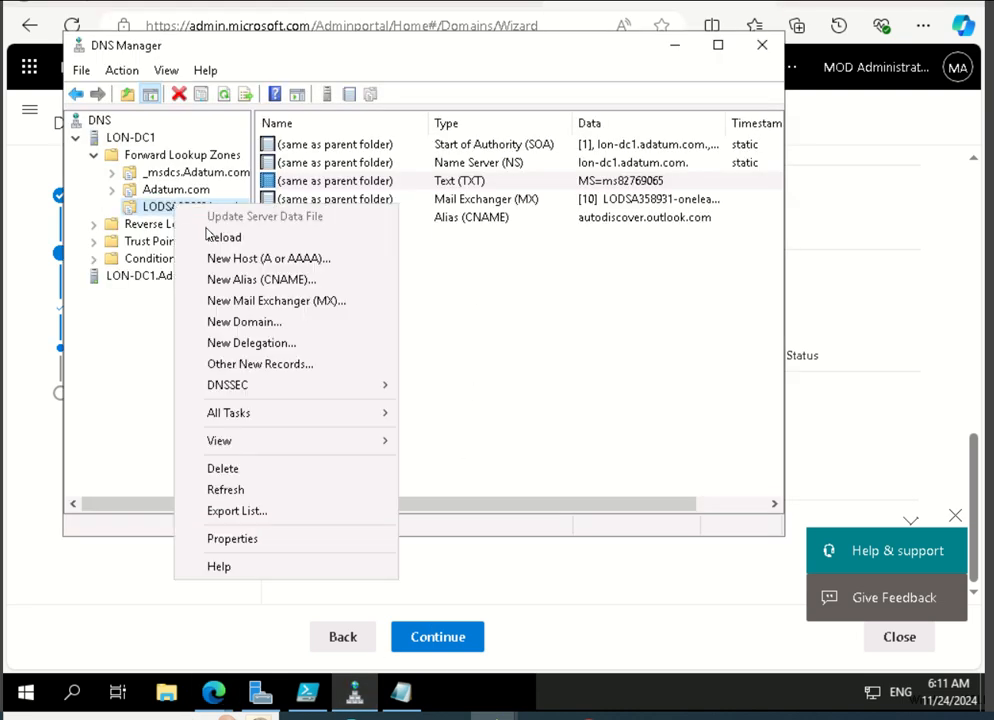
click(259, 365)
scroll(320, 192, down, 6)
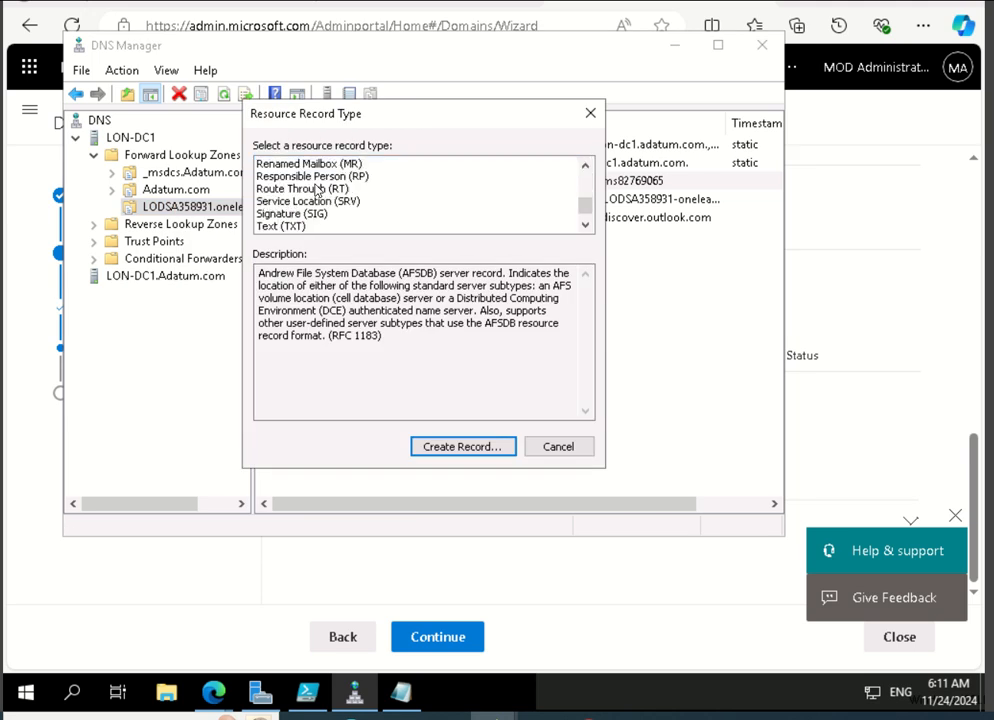
click(306, 225)
click(463, 448)
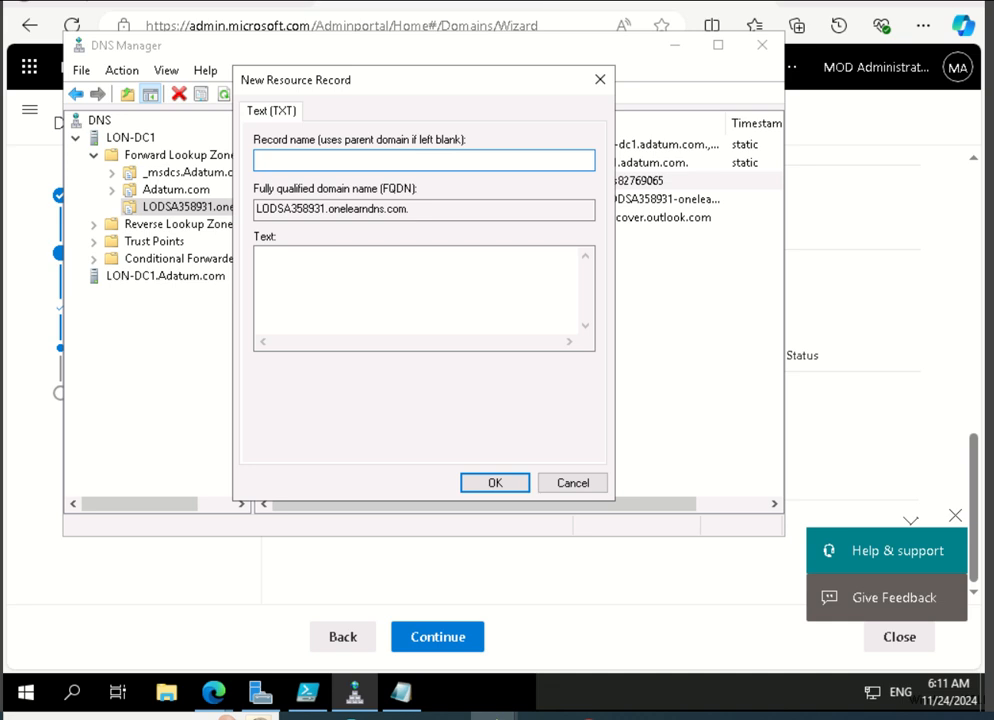
Create the TXT record with the text "v=spf1 include:spf.protection.outlook.com -all" and a blank record name, and finish adding records.
click(458, 268)
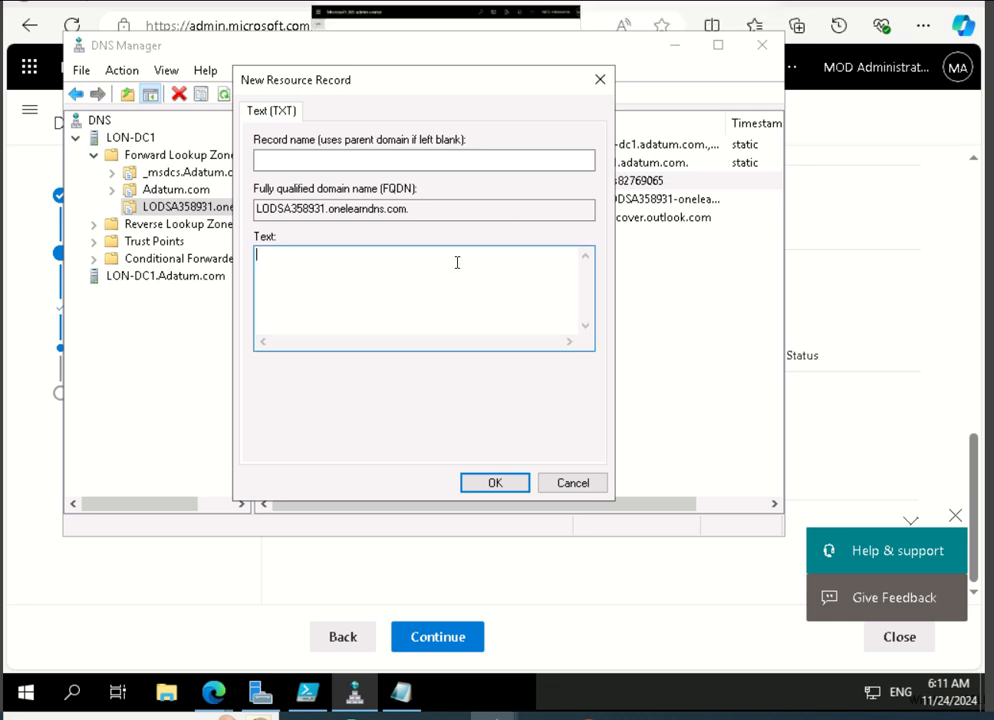
right_click(456, 265)
click(472, 350)
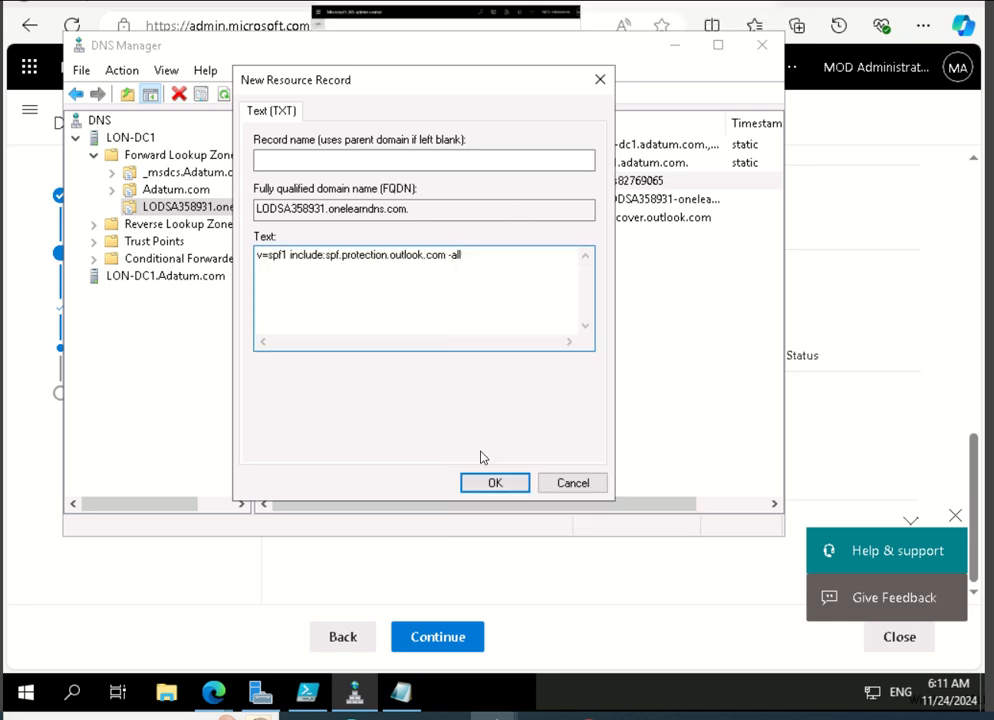
click(492, 482)
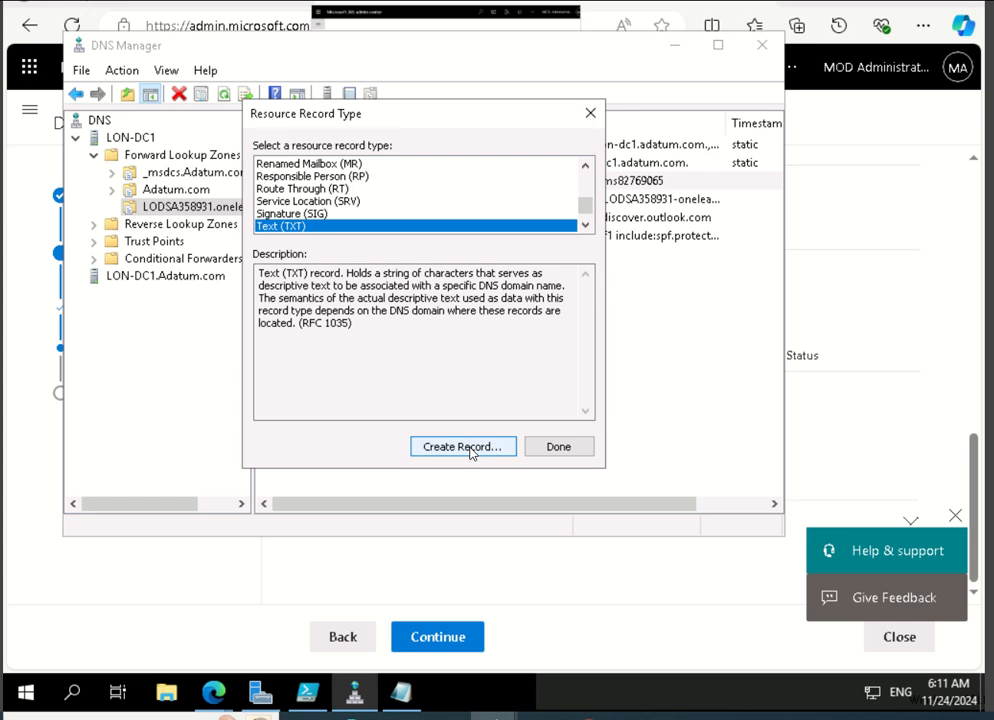
click(560, 448)
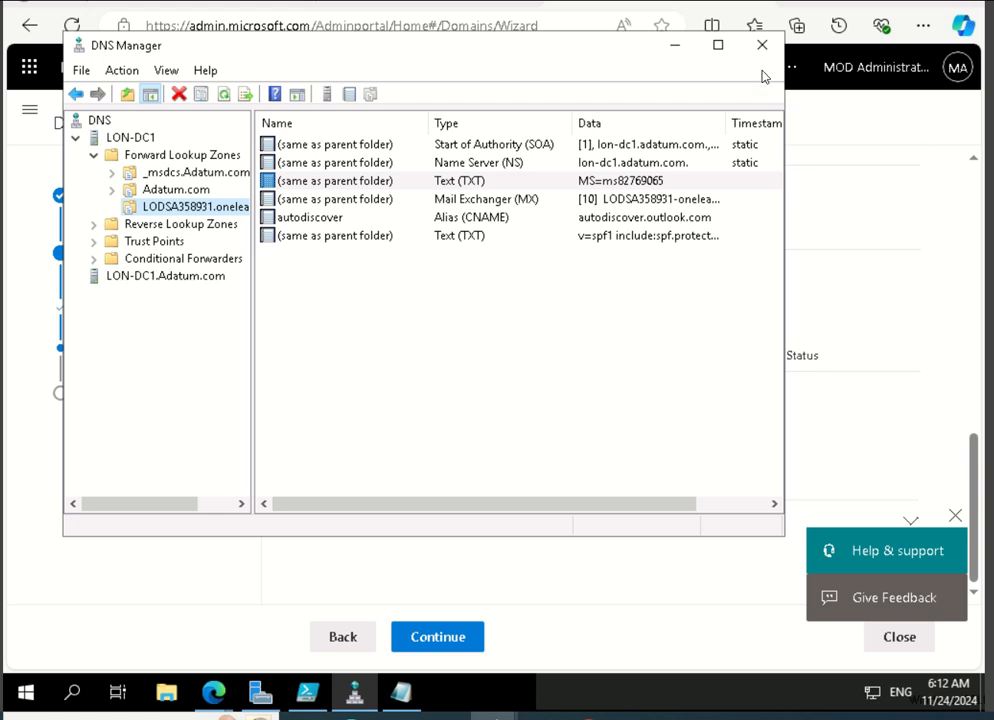
Return to the Microsoft 365 admin center and complete the Add domain wizard through to the domains list.
click(676, 50)
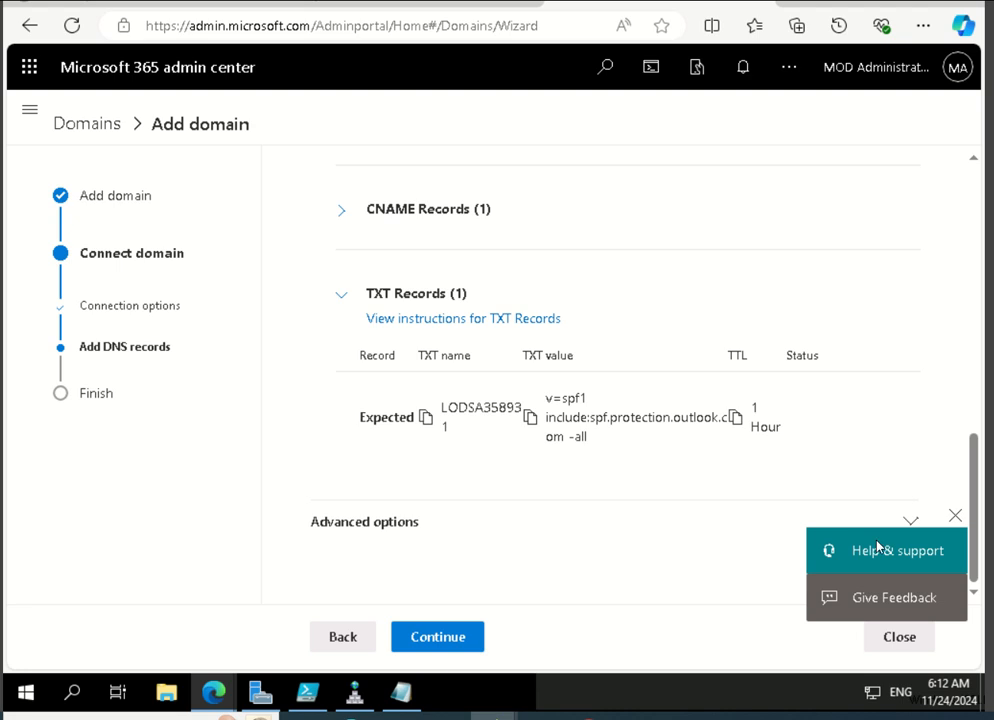
click(455, 641)
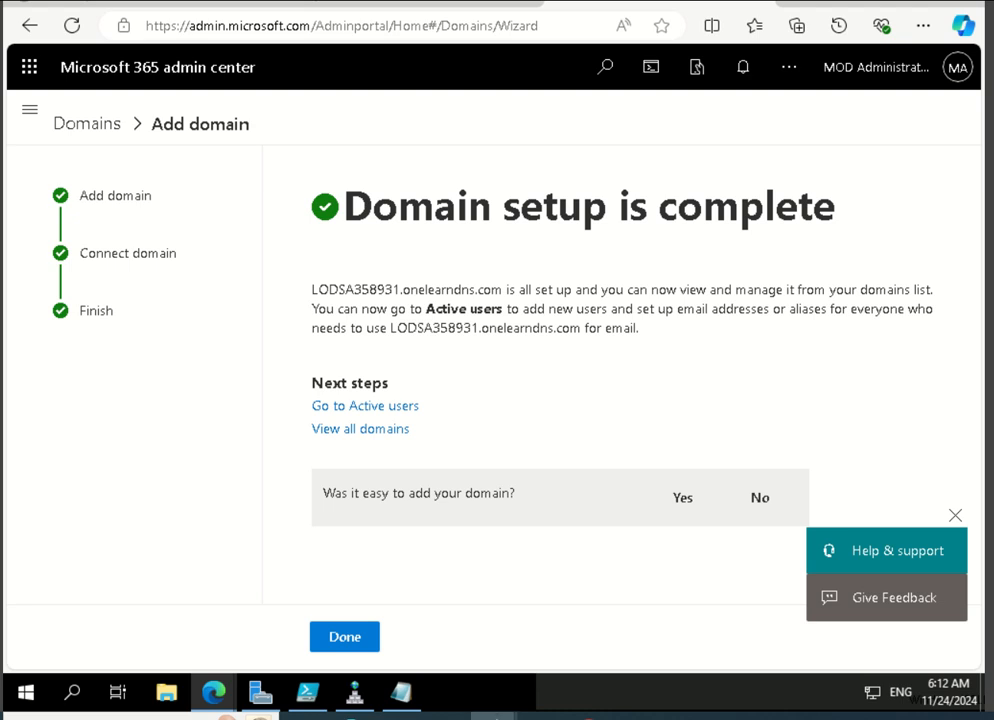
click(341, 638)
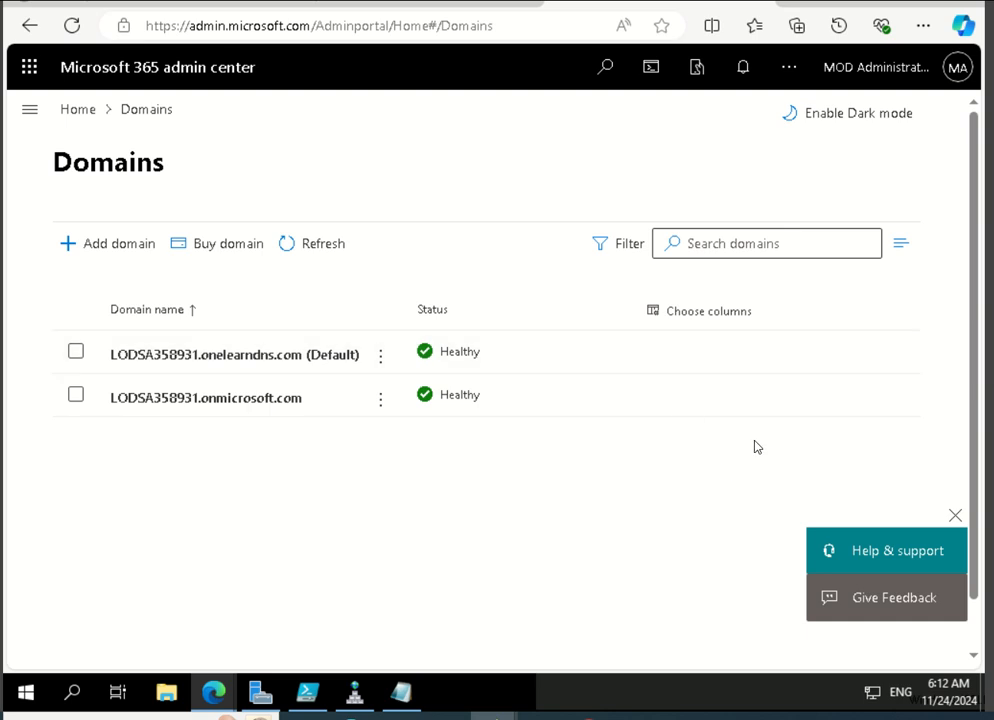
Start signing in to the Microsoft 365 admin center with a different account that is not in the account list.
click(948, 84)
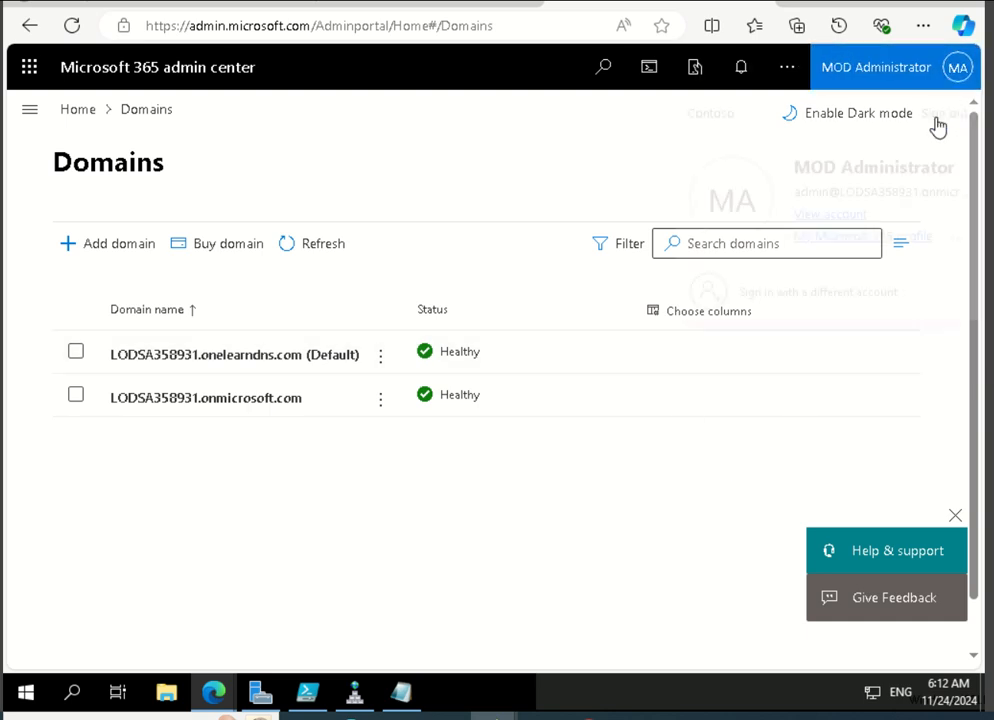
click(856, 293)
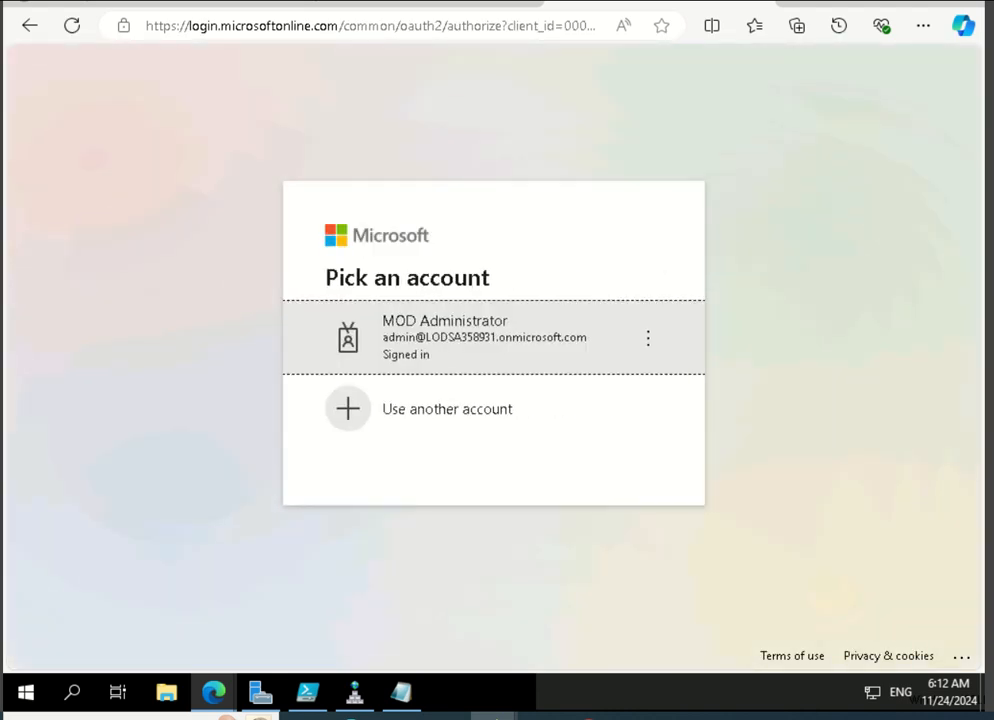
click(635, 424)
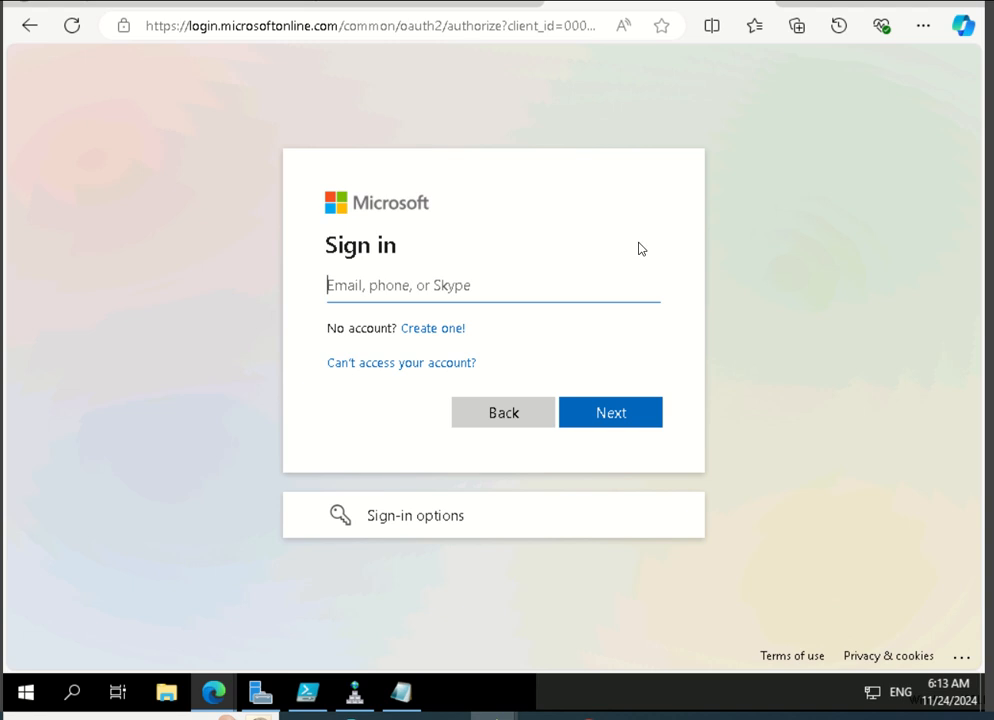
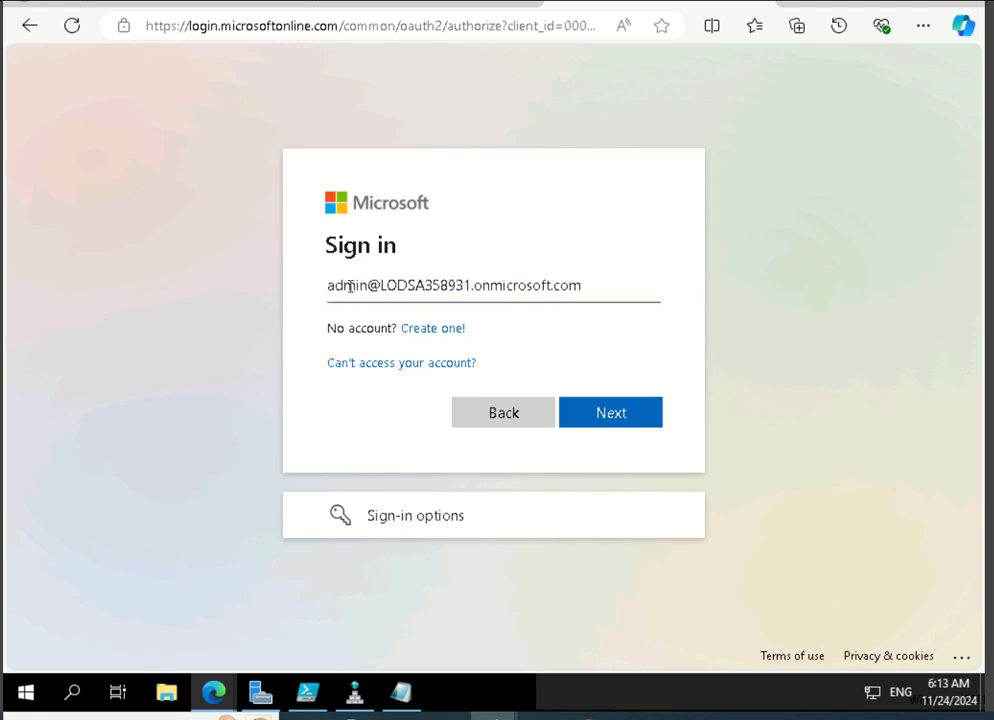
Try to sign in with the other user's account name on the LODSA358931.onmicrosoft.com domain.
double_click(338, 285)
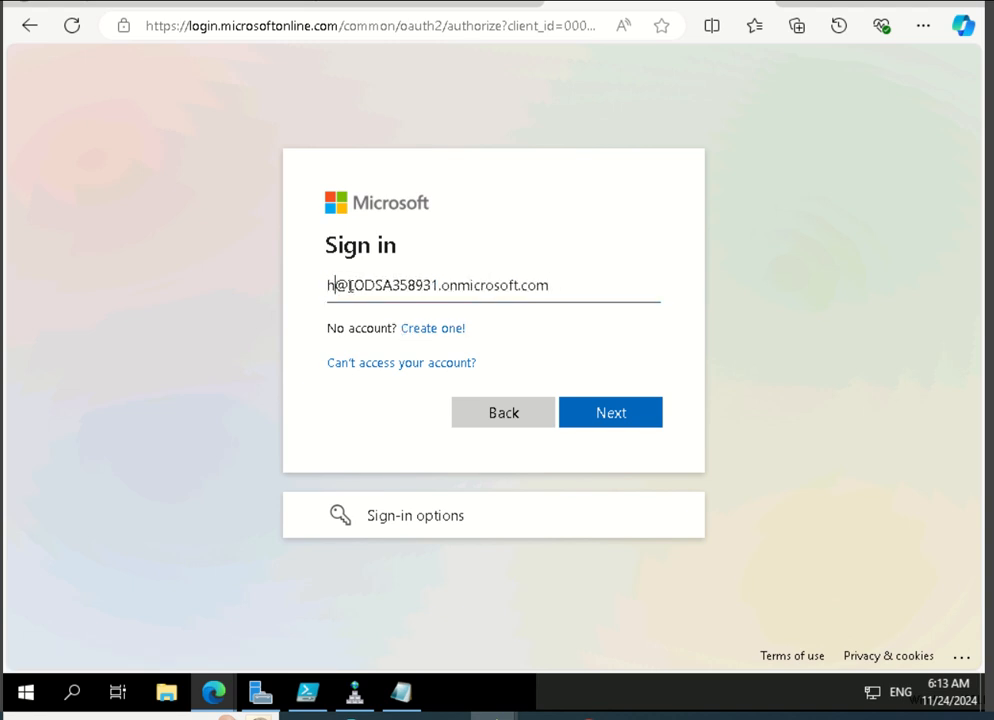
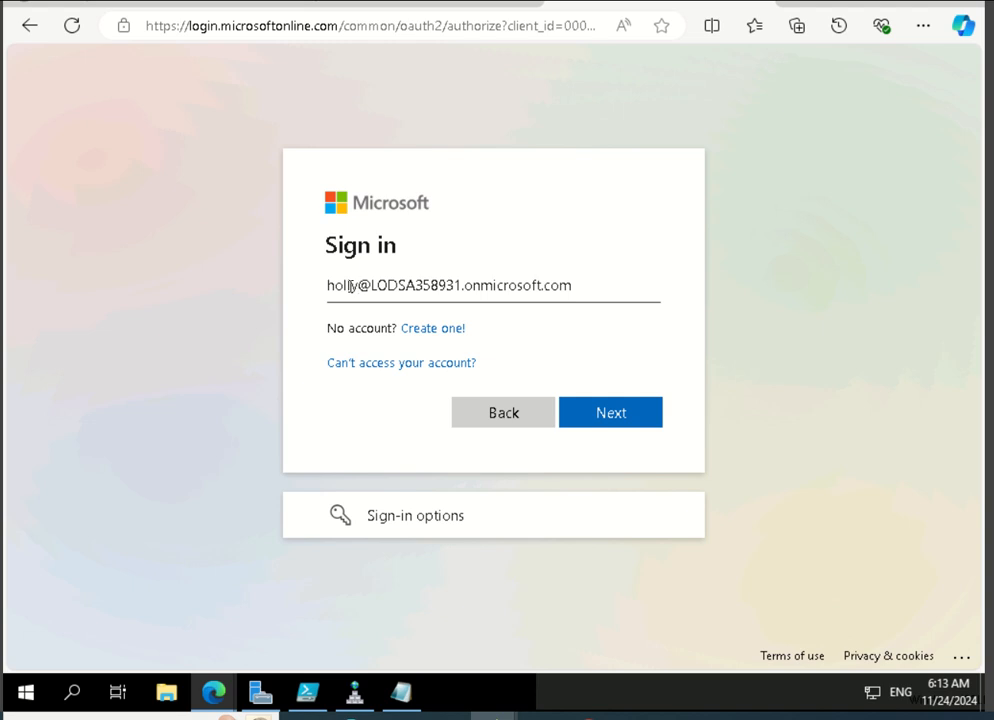
click(615, 420)
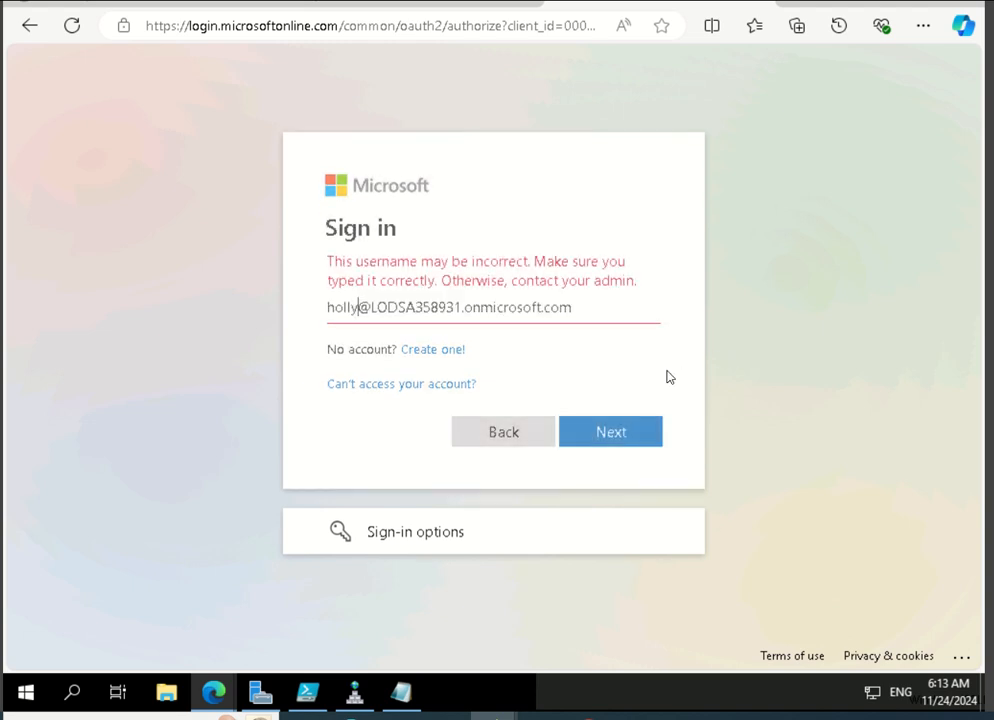
Try a different spelling of the user name in the sign-in address, and restore the original spelling.
key(Left)
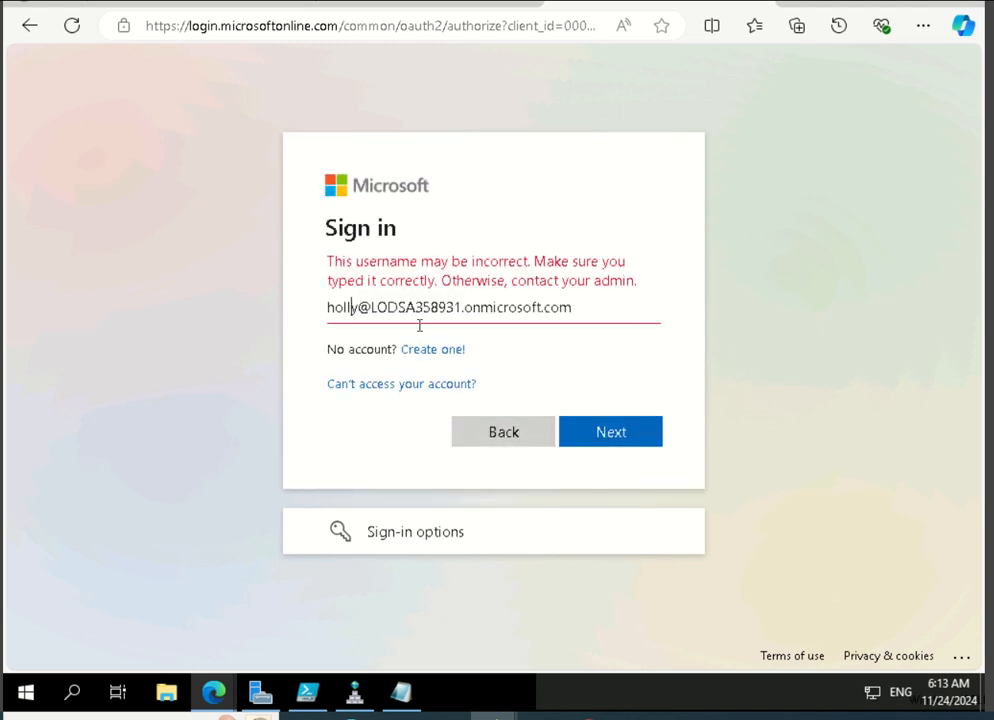
key(BackSpace)
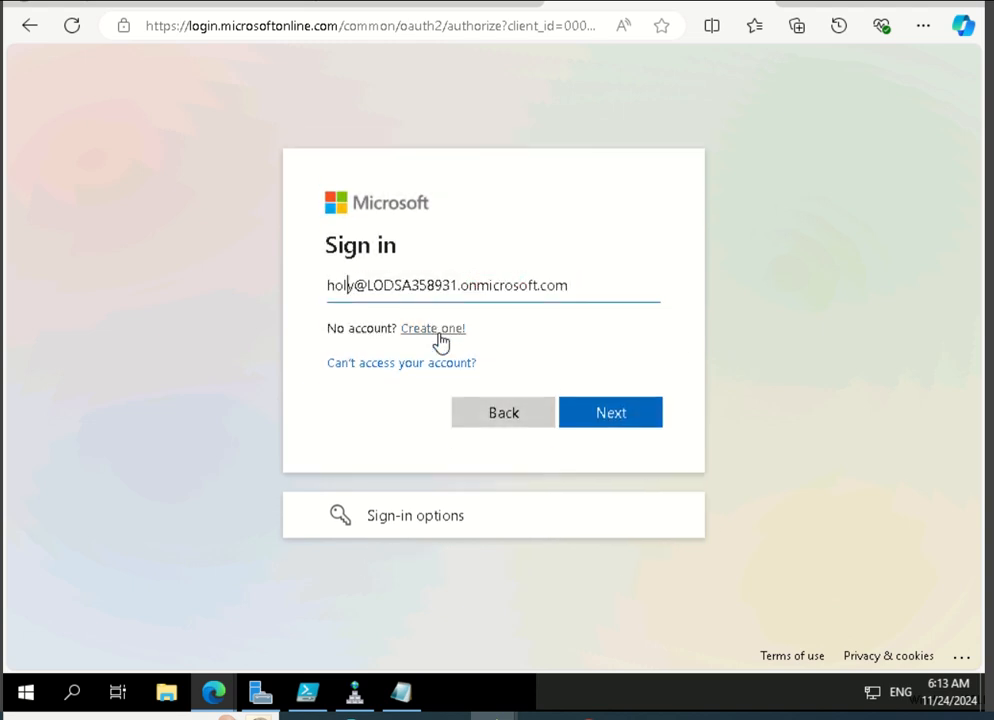
click(641, 425)
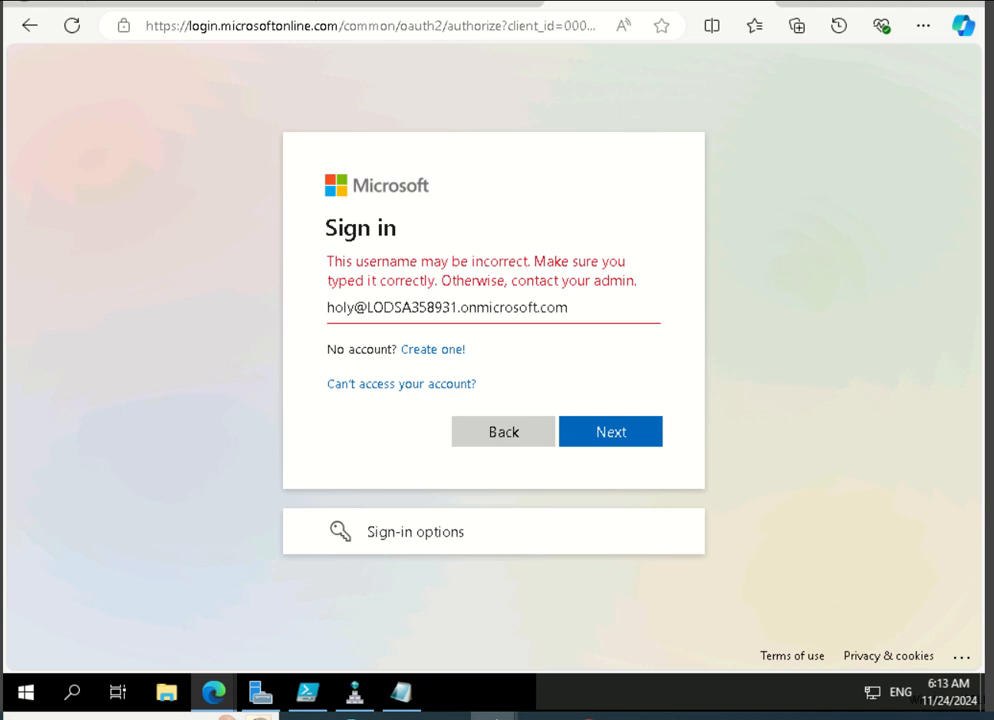
click(348, 307)
click(346, 308)
text(l)
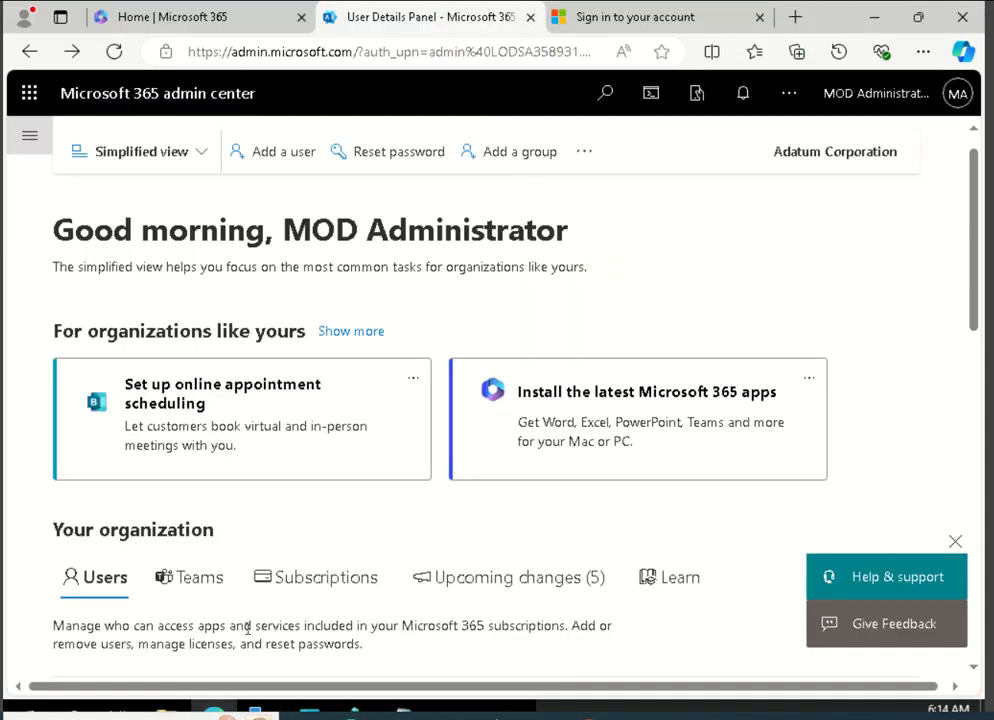
Check the sign-in usernames in the admin center's users list, and go back from the sign-in page to the Domains list.
scroll(248, 630, down, 5)
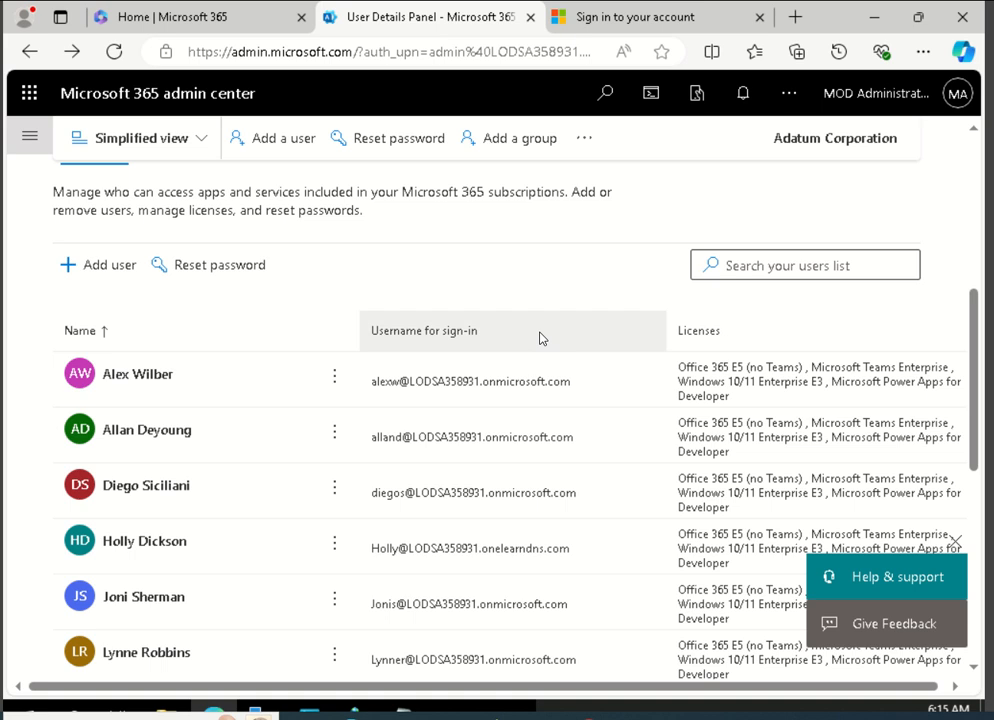
click(32, 140)
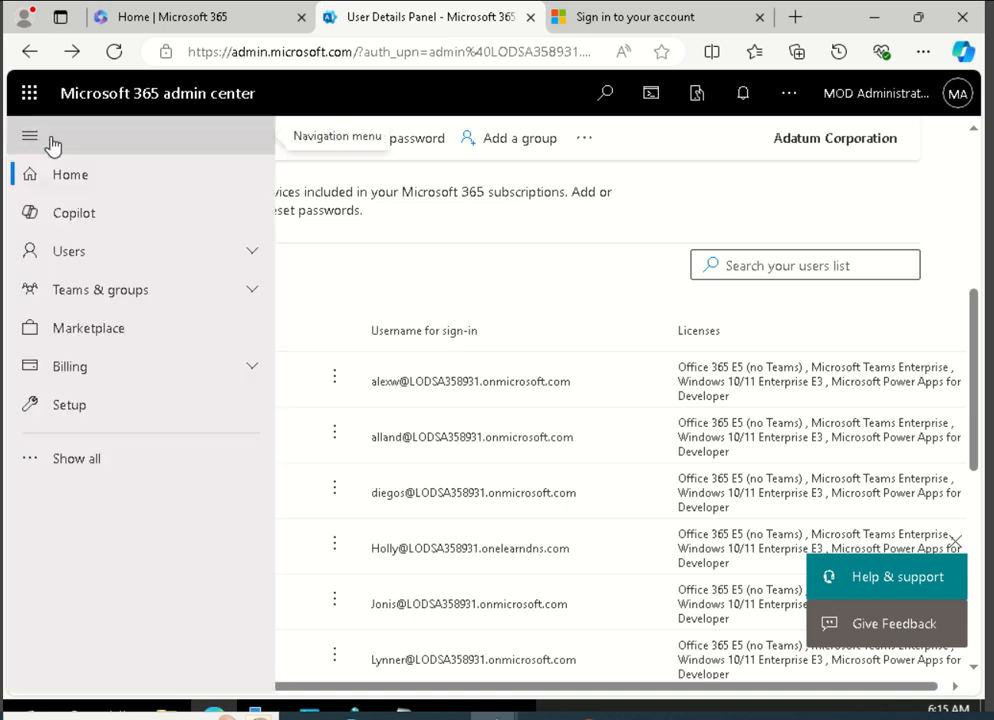
click(636, 18)
click(28, 50)
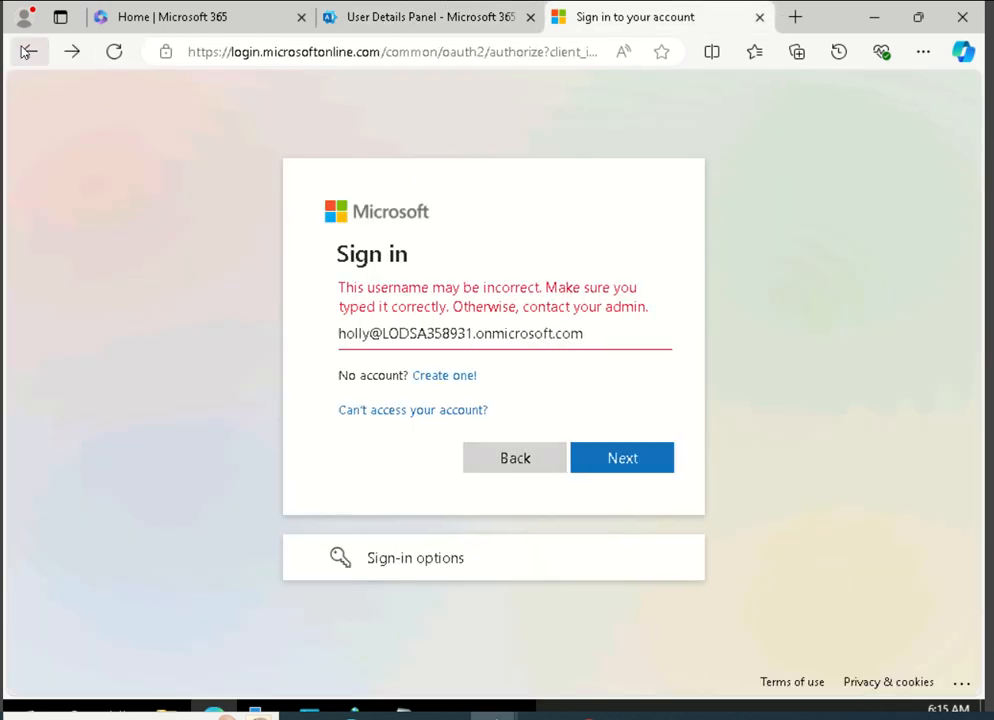
click(27, 51)
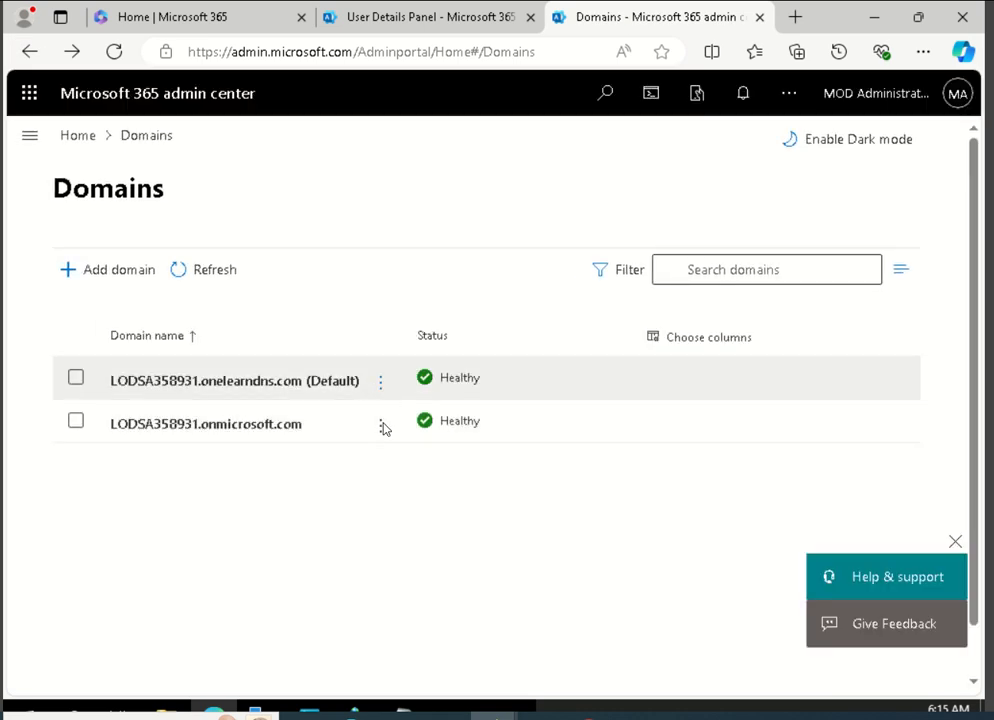
Compare the actions available for both domains, and read the set-as-default notice for LODSA358931.onmicrosoft.com without confirming it.
click(381, 423)
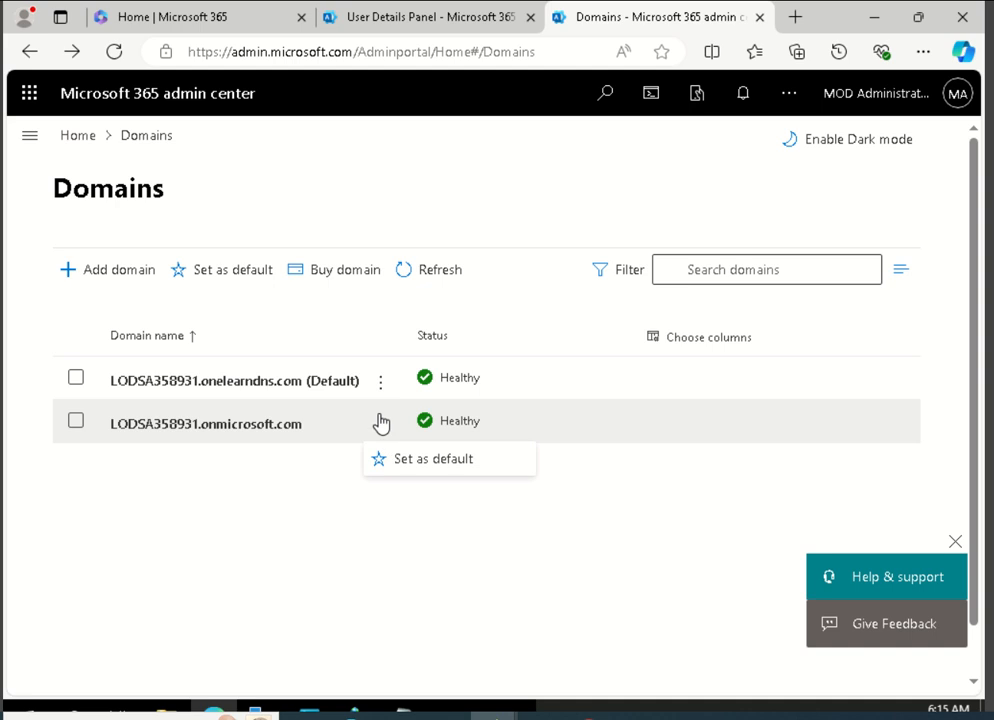
click(381, 384)
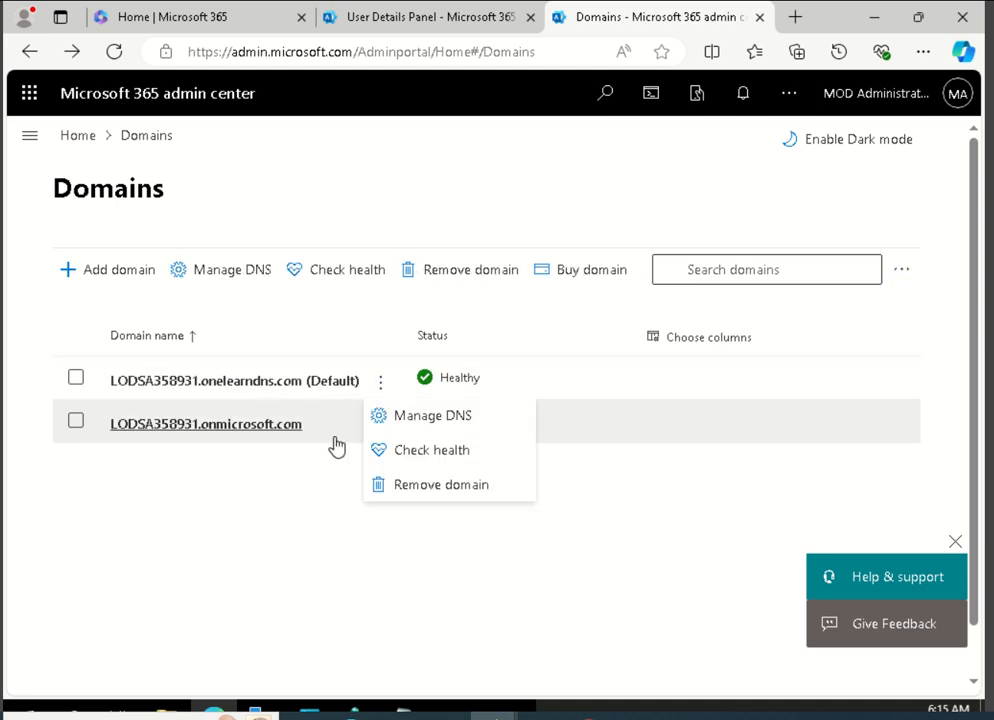
click(381, 428)
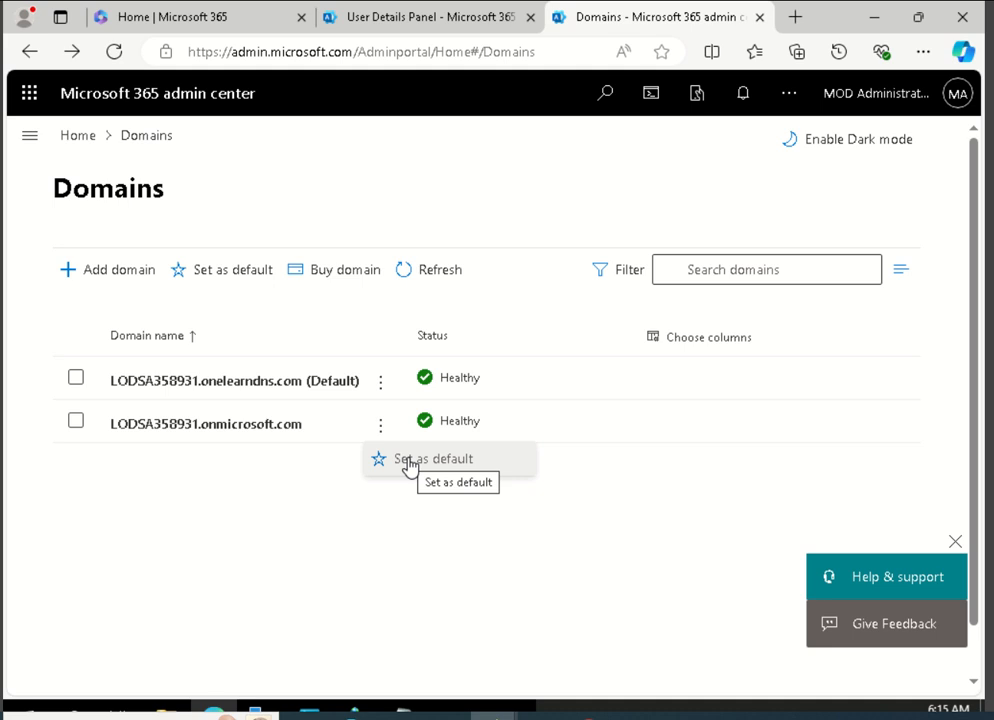
click(409, 462)
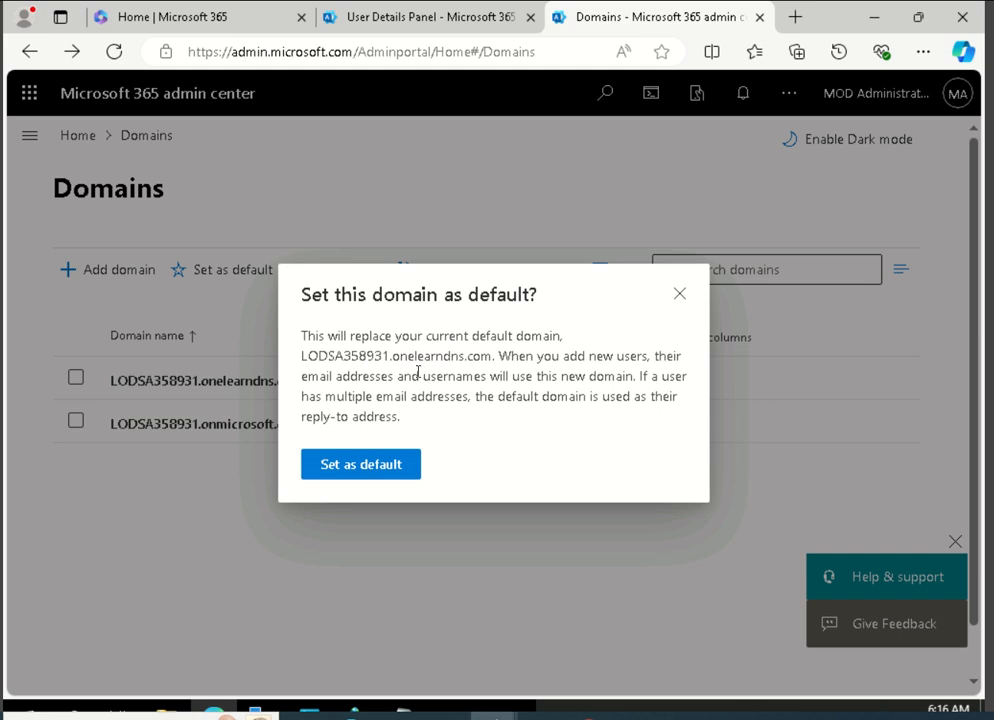
drag(302, 355, 473, 376)
click(503, 354)
click(676, 297)
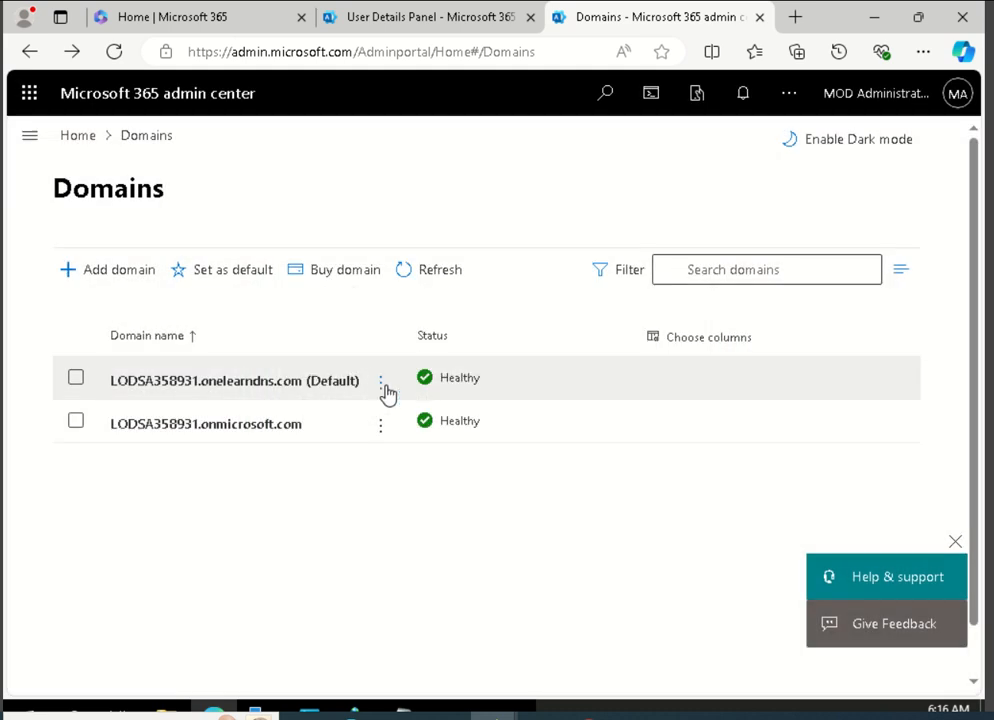
Set LODSA358931.onmicrosoft.com as the default domain and refresh the domains list.
click(384, 390)
click(384, 390)
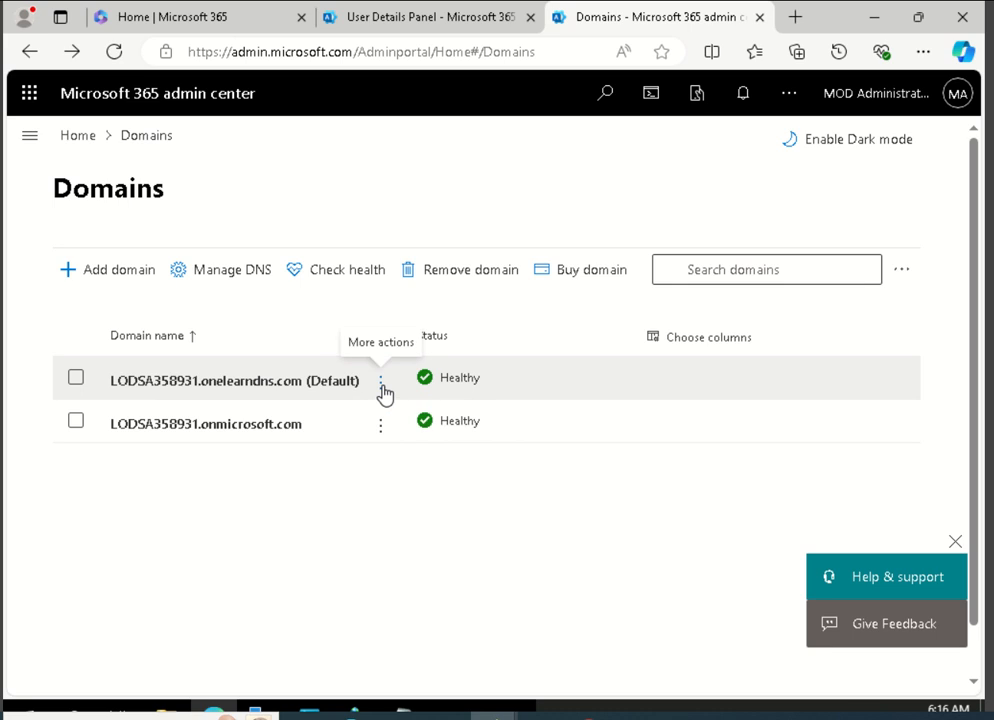
click(384, 390)
click(384, 390)
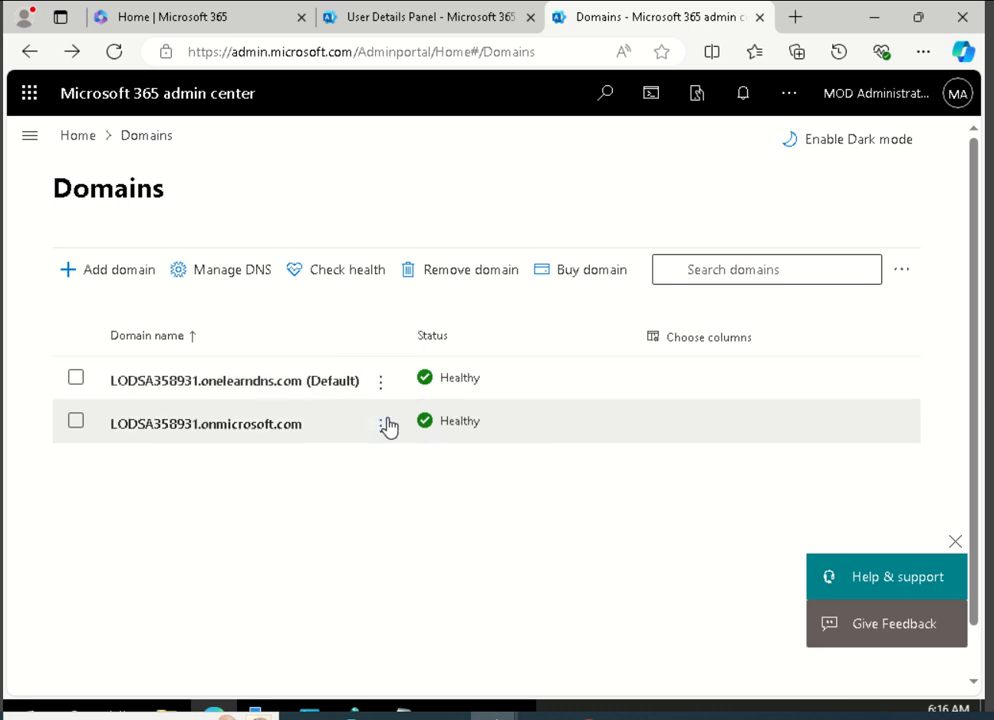
click(384, 426)
click(406, 458)
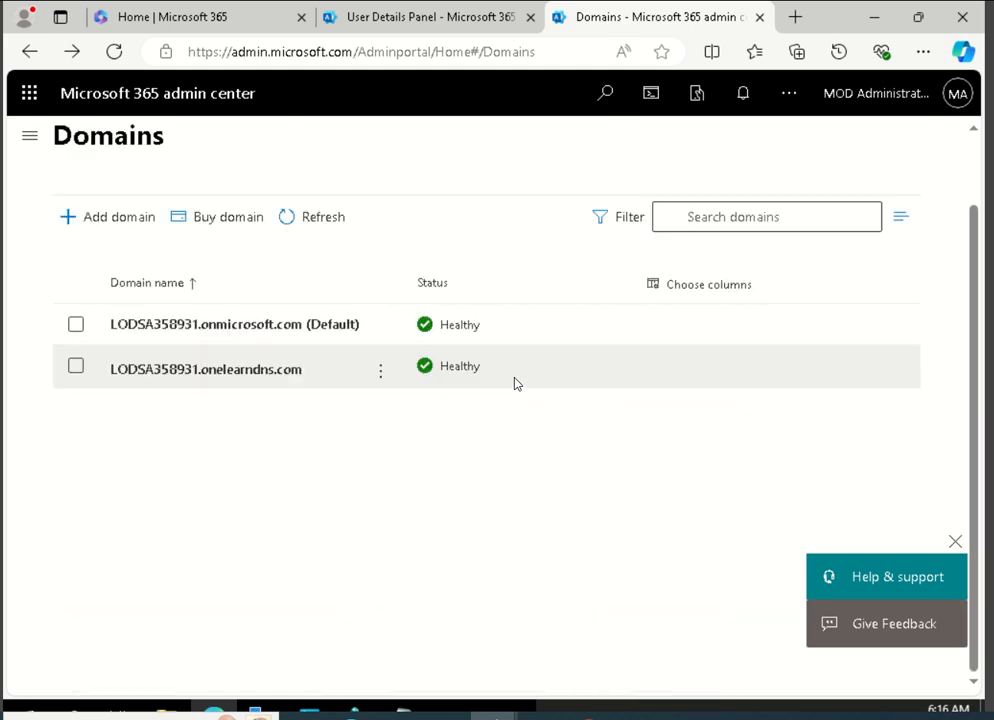
click(314, 220)
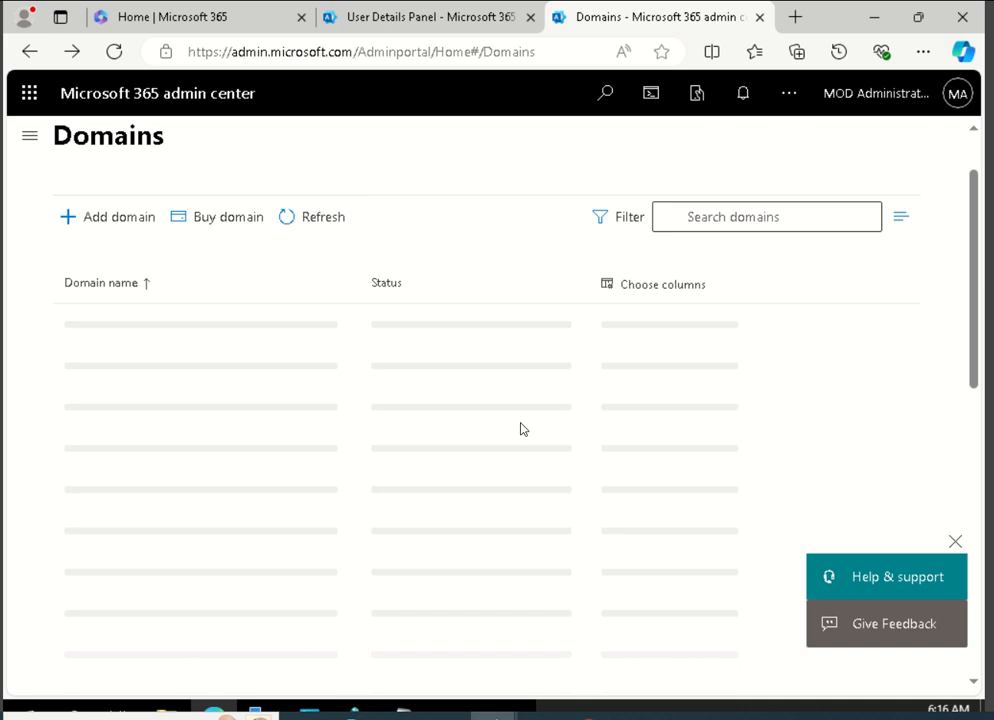